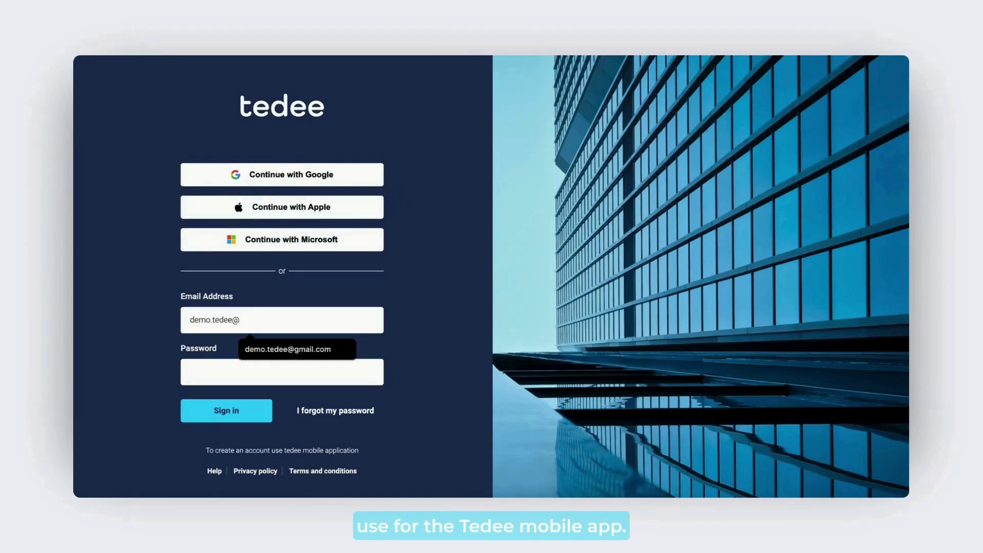
# Sign in to Tedee Portal with the demo account's email and password.
pyautogui.write('gmail.com')
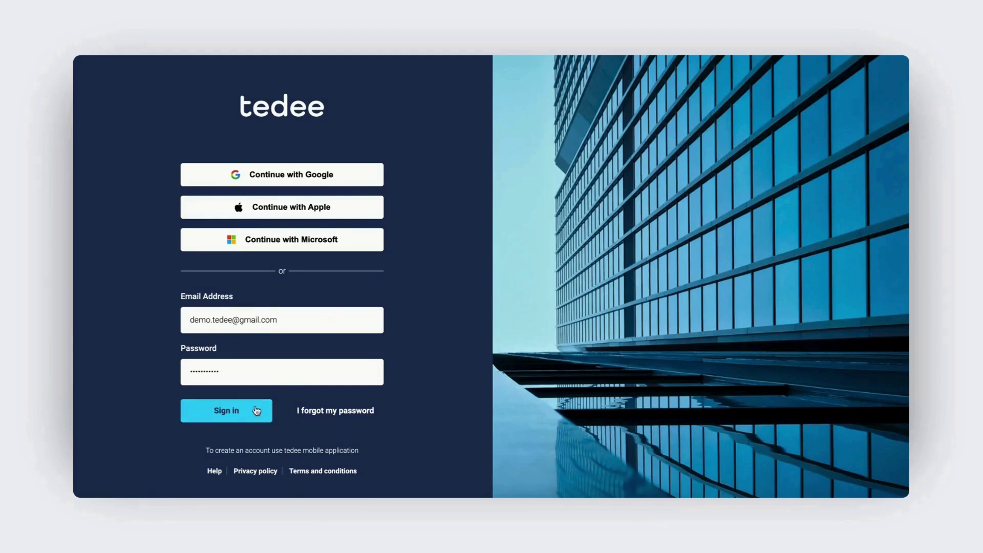
pyautogui.click(242, 418)
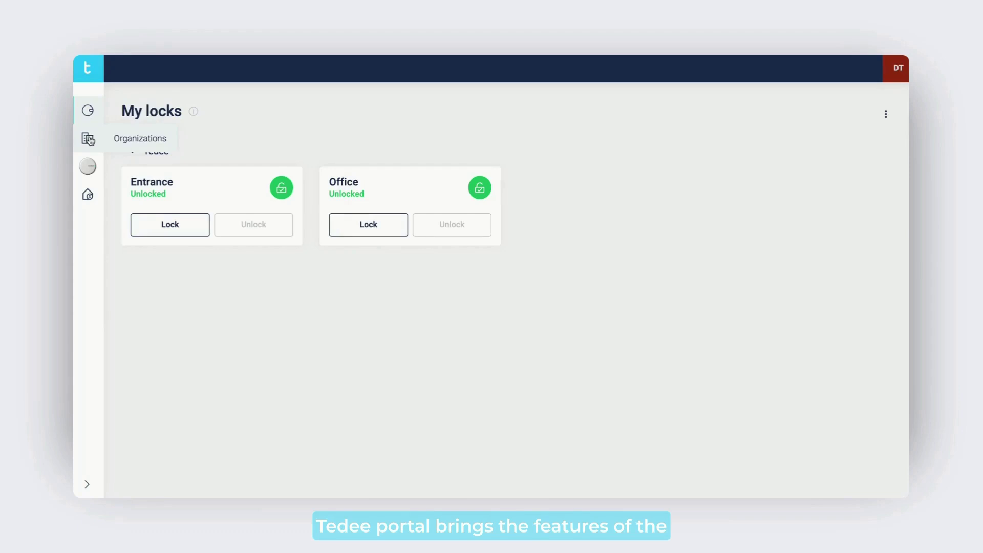
# Browse the Tedee organization's Permissions, Users, Devices, Access links, Activities and Short time rentals pages.
pyautogui.click(89, 140)
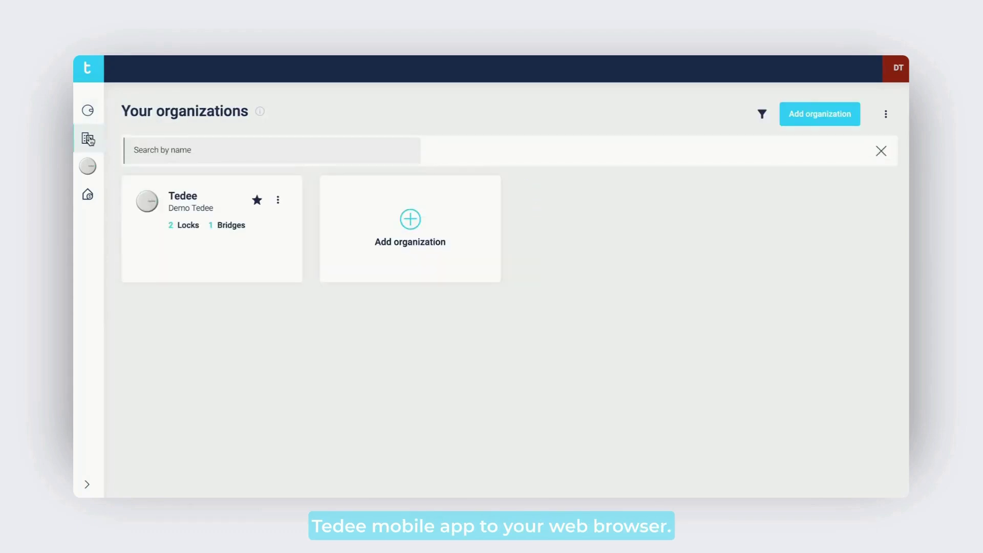
pyautogui.moveTo(85, 165)
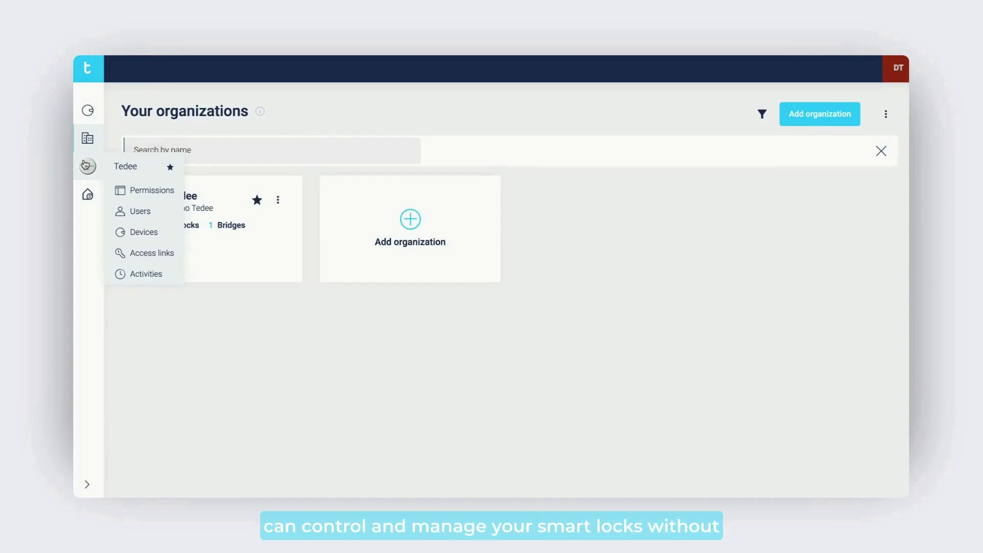
pyautogui.click(85, 165)
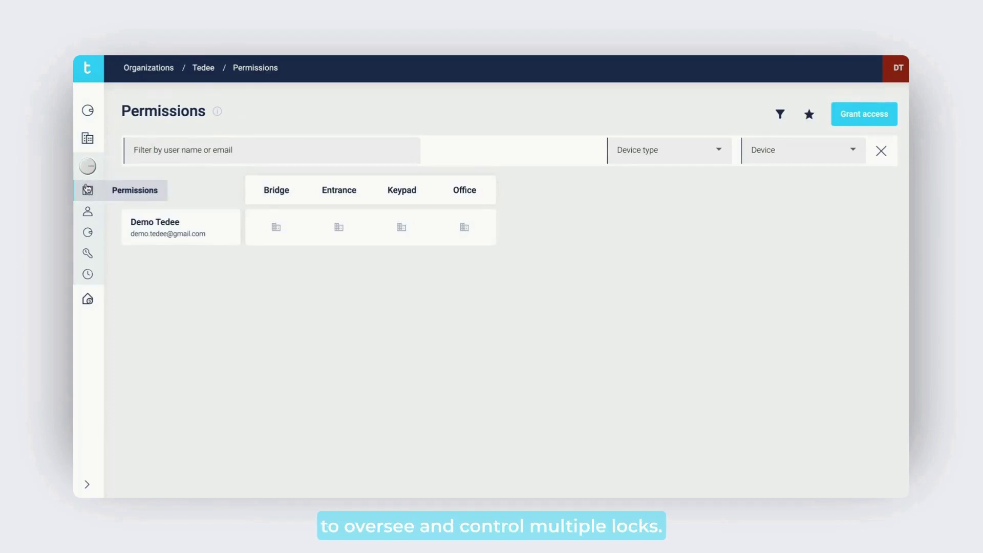
pyautogui.click(88, 212)
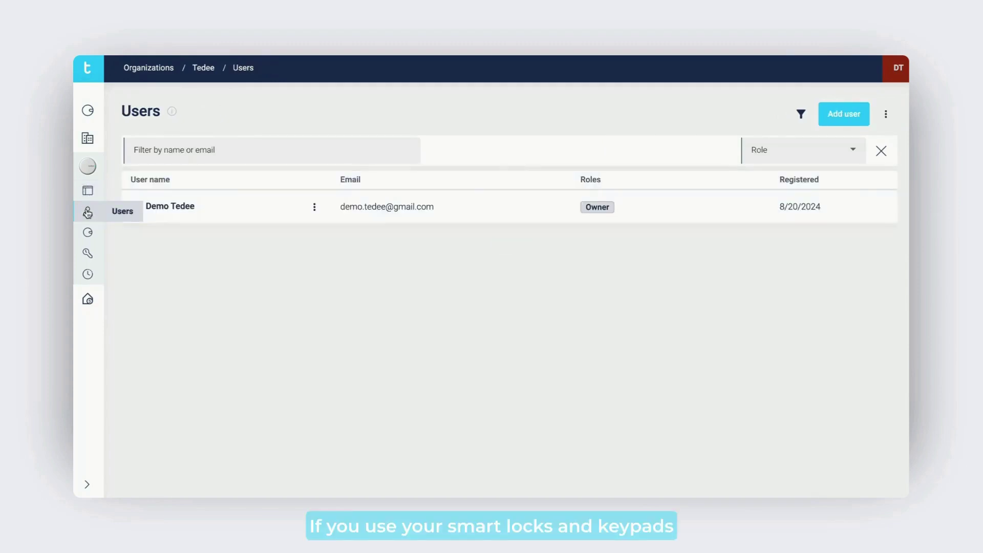
pyautogui.click(88, 237)
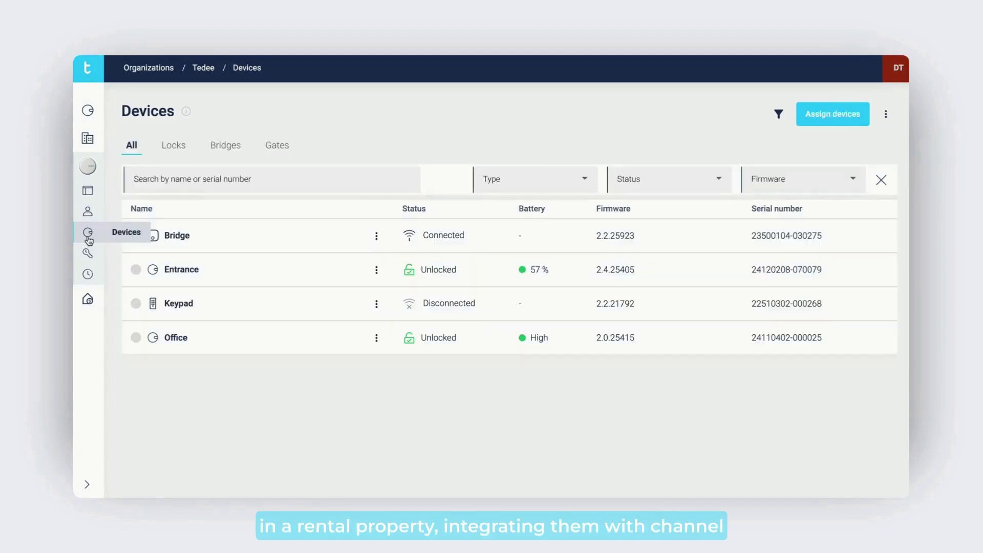
pyautogui.click(89, 253)
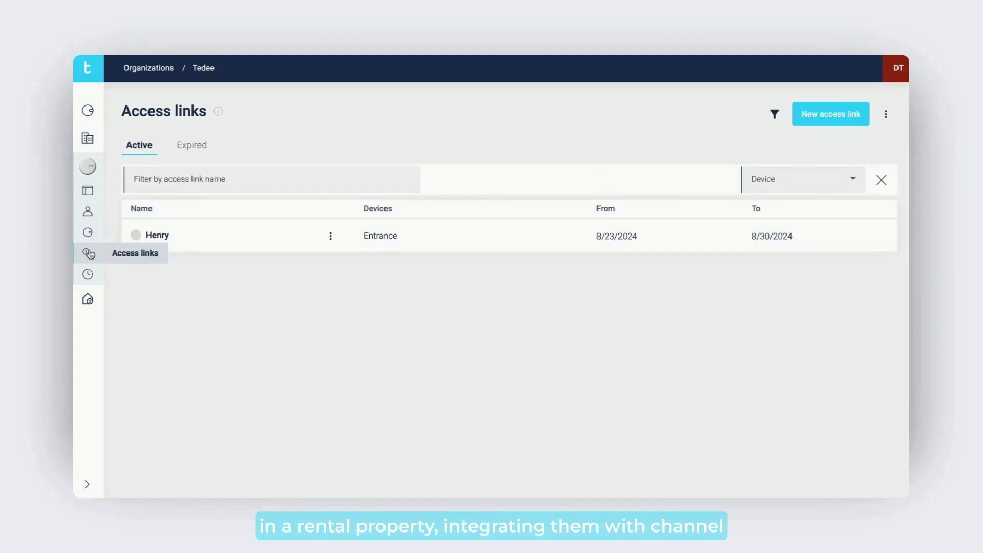
pyautogui.click(89, 275)
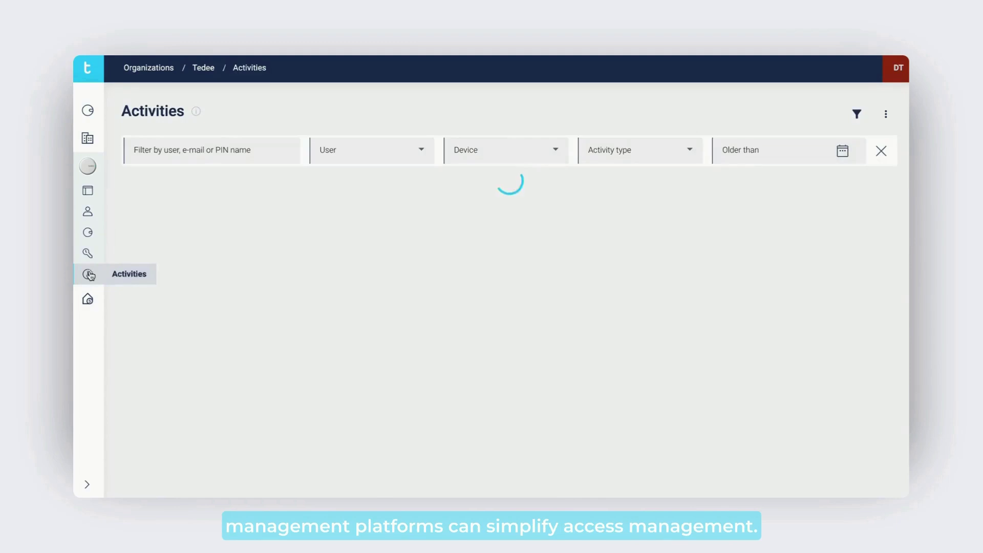
pyautogui.click(88, 299)
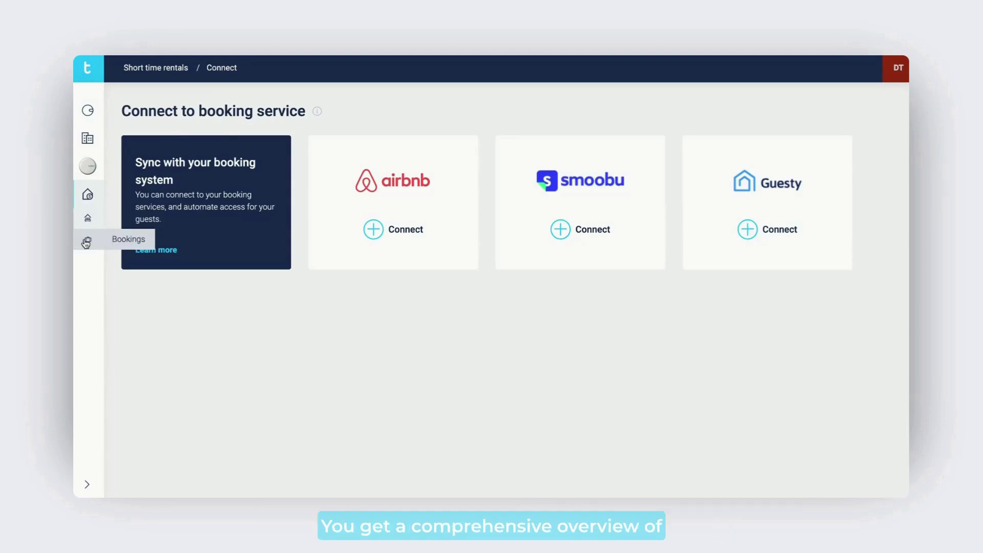
# Return to the My locks dashboard through the tedee logo.
pyautogui.click(81, 69)
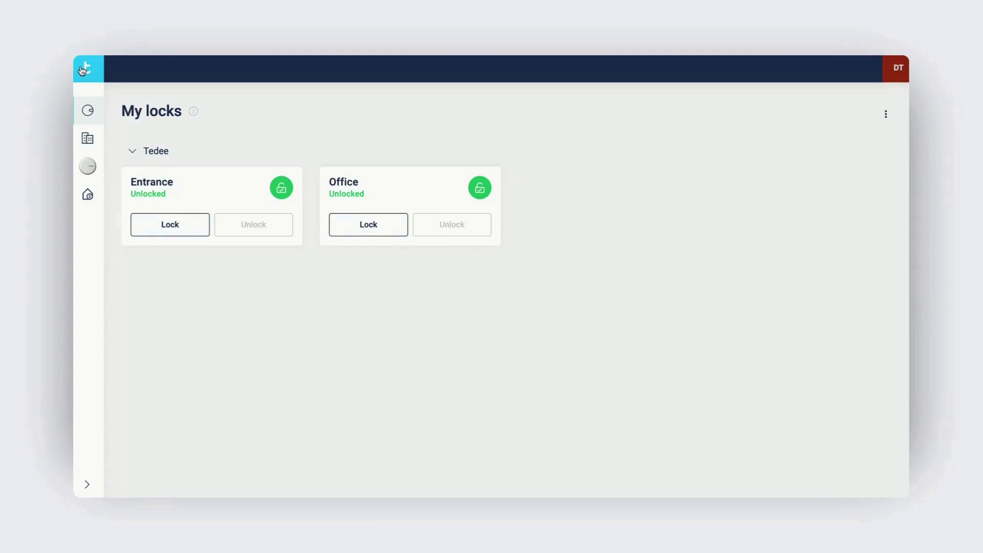
pyautogui.moveTo(84, 161)
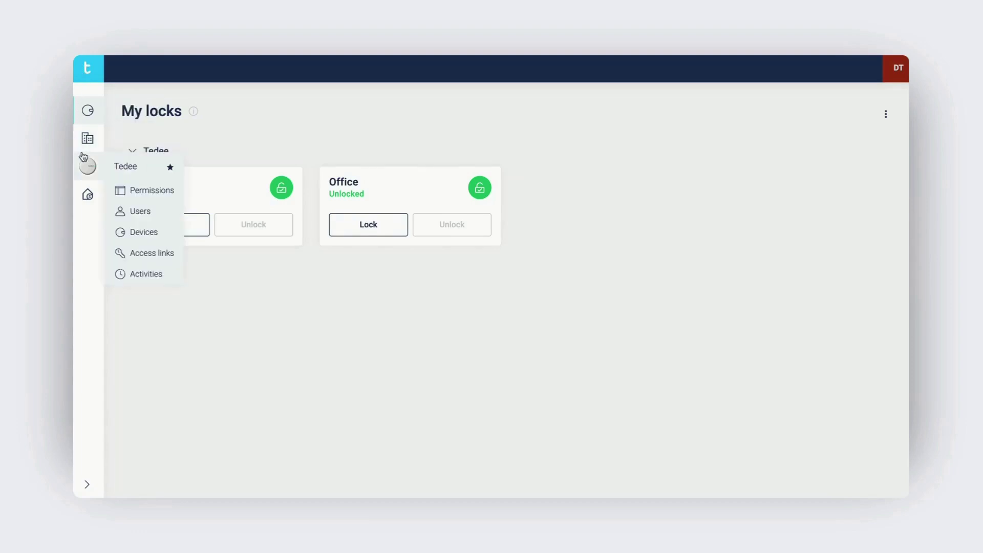
pyautogui.moveTo(90, 199)
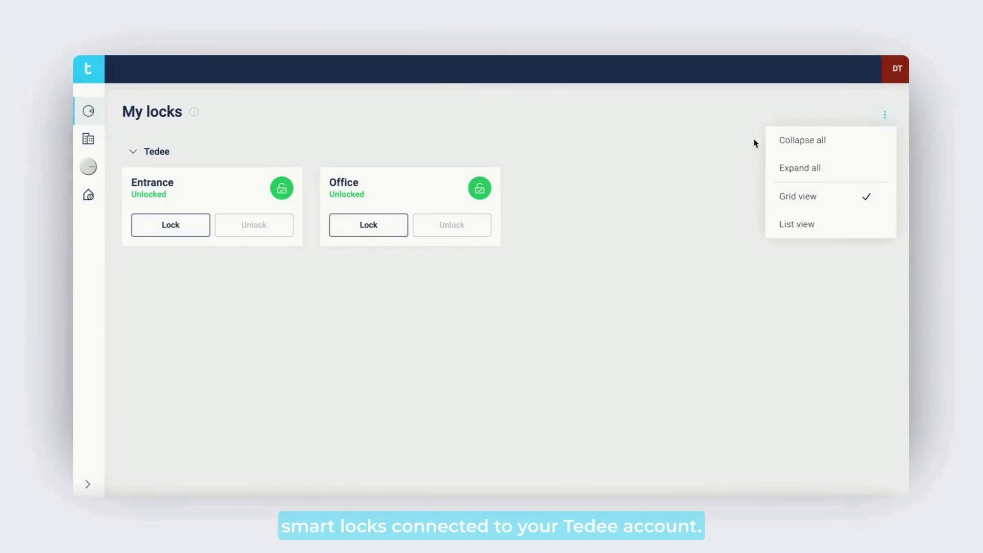
# Try list view, go back to grid view, then lock and unlock the Office lock.
pyautogui.click(779, 215)
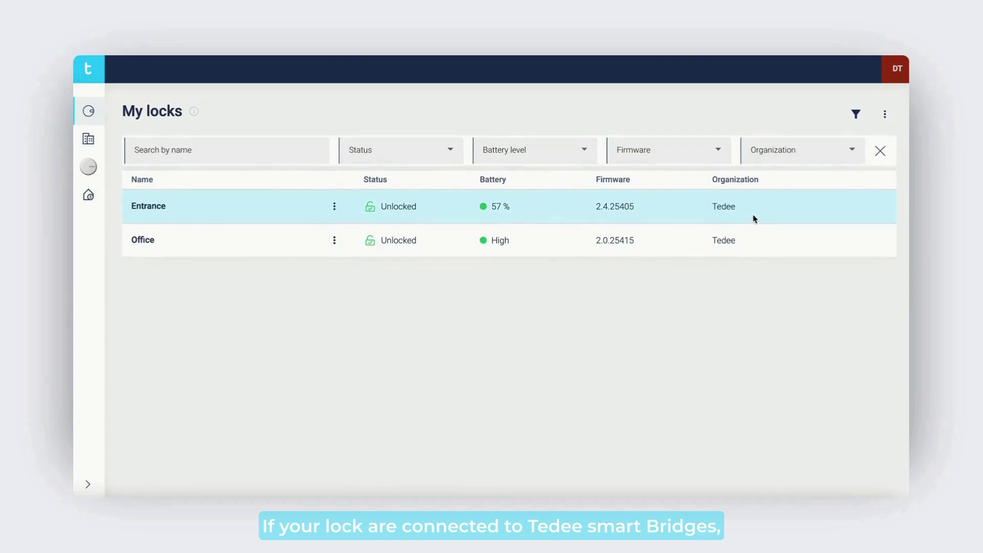
pyautogui.click(886, 122)
pyautogui.click(852, 139)
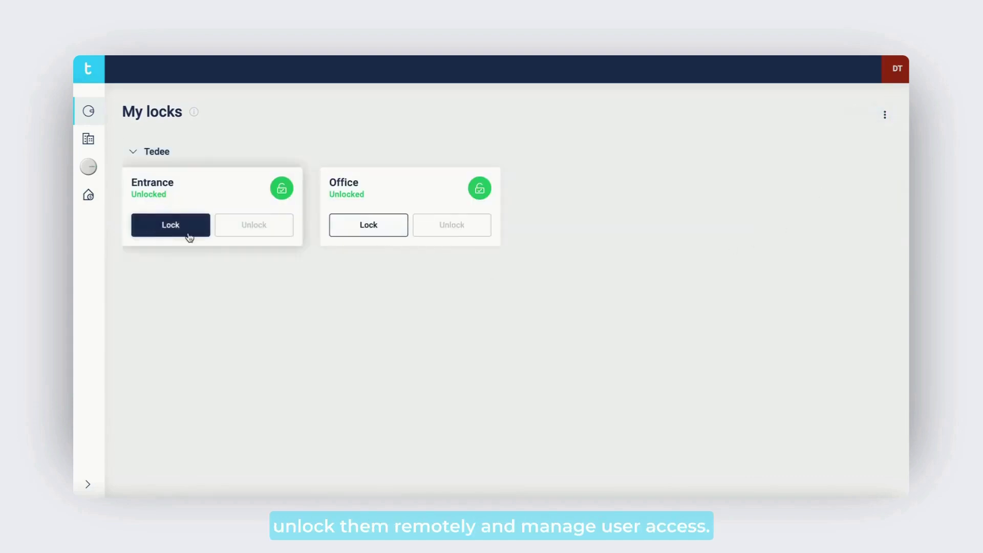
pyautogui.click(379, 225)
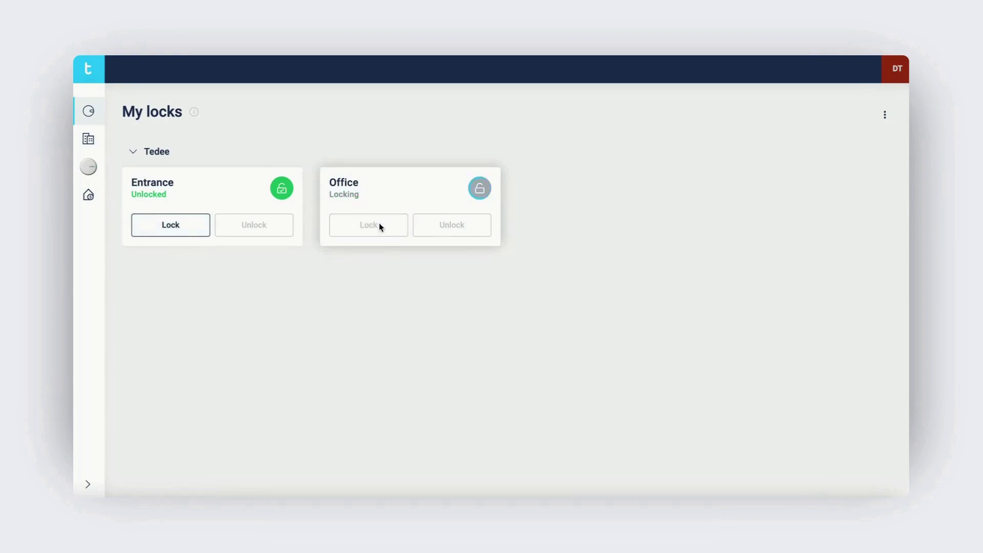
pyautogui.click(432, 227)
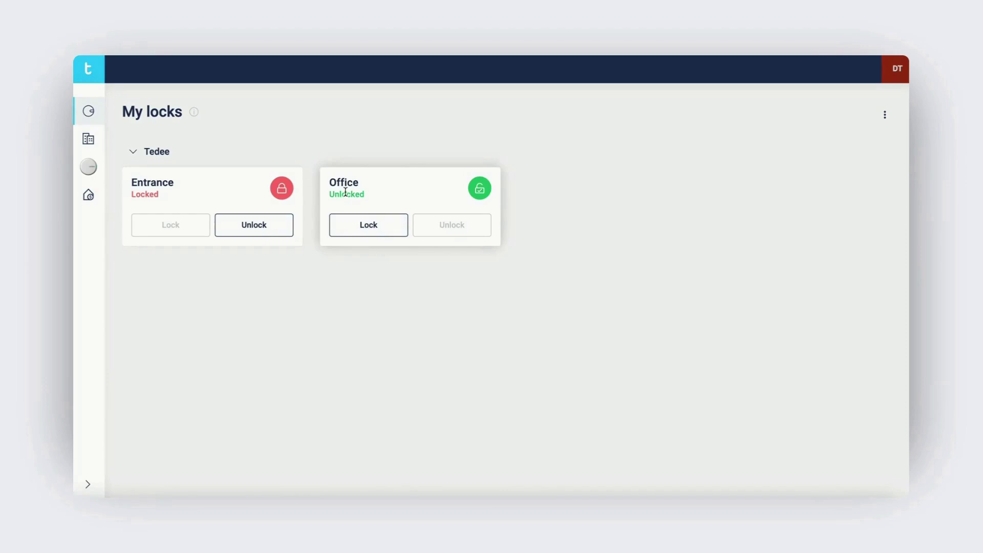
# Open the Office lock's page and look through its Users and PIN tabs.
pyautogui.click(344, 185)
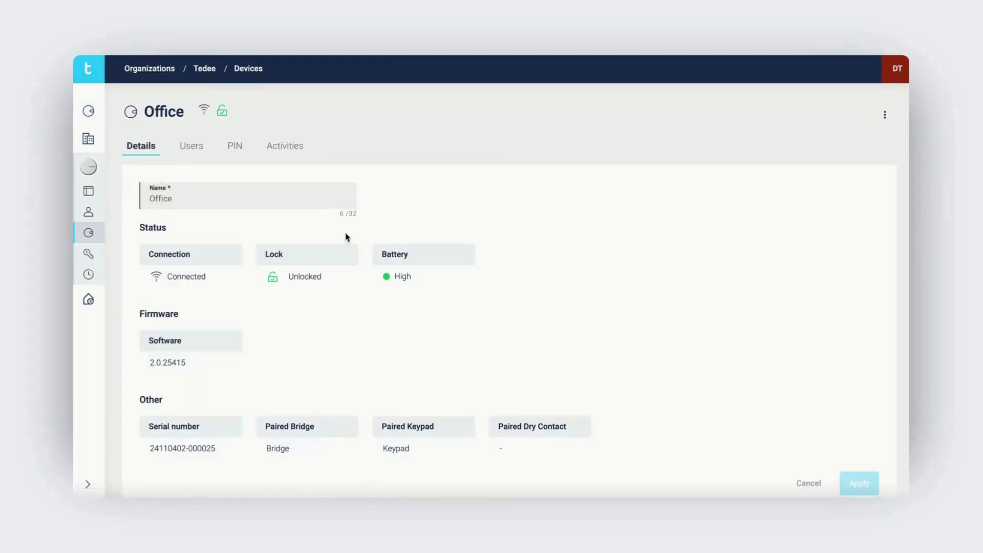
pyautogui.scroll(-1, 326, 326)
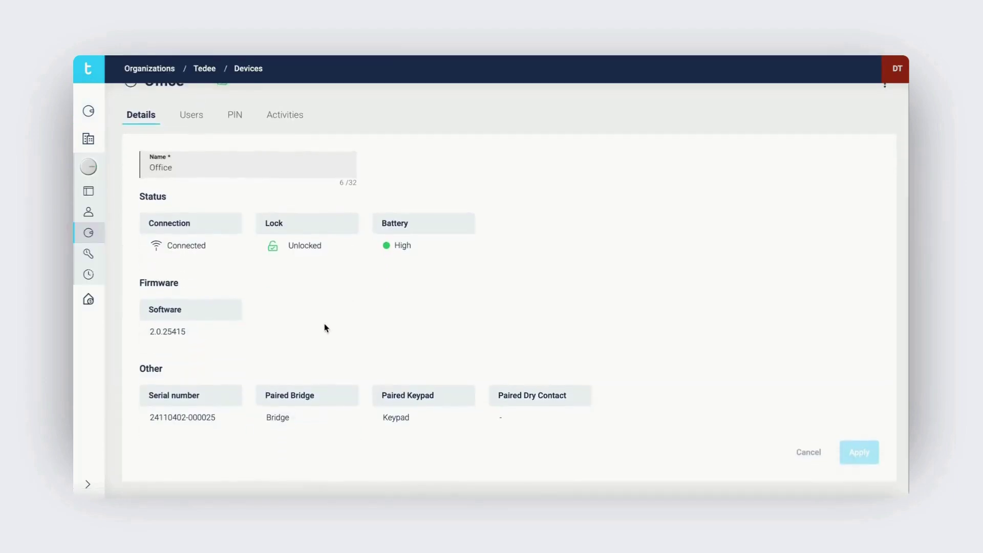
pyautogui.scroll(1, 324, 327)
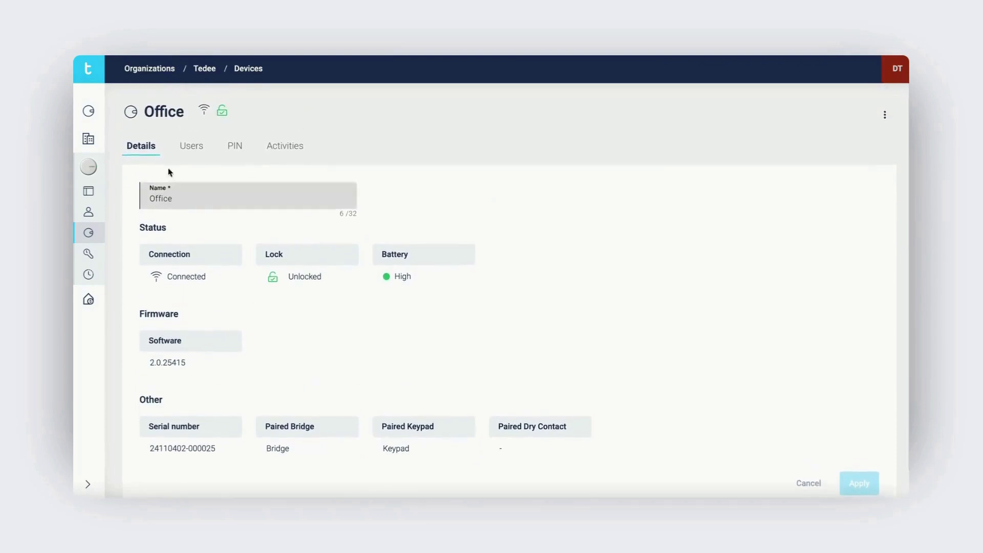
pyautogui.click(188, 146)
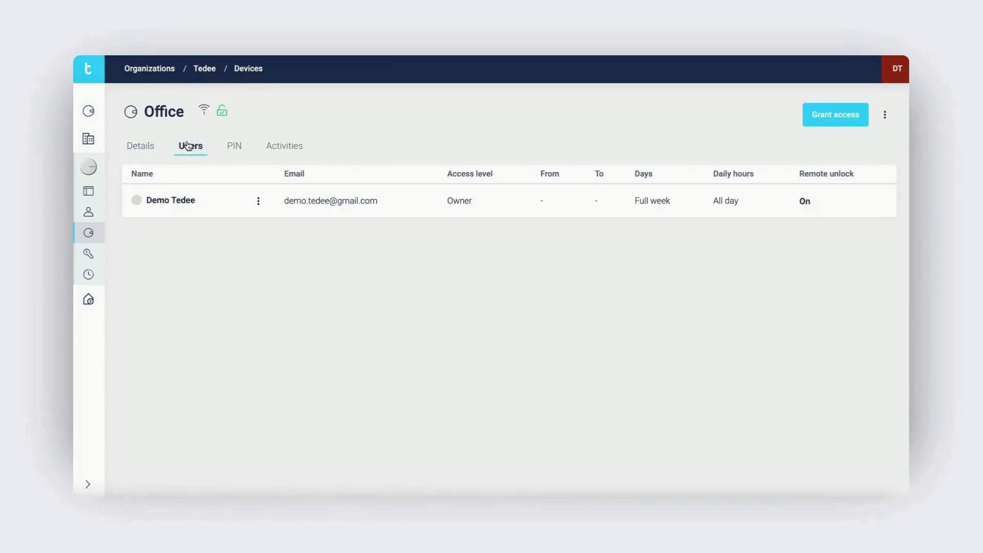
pyautogui.click(234, 146)
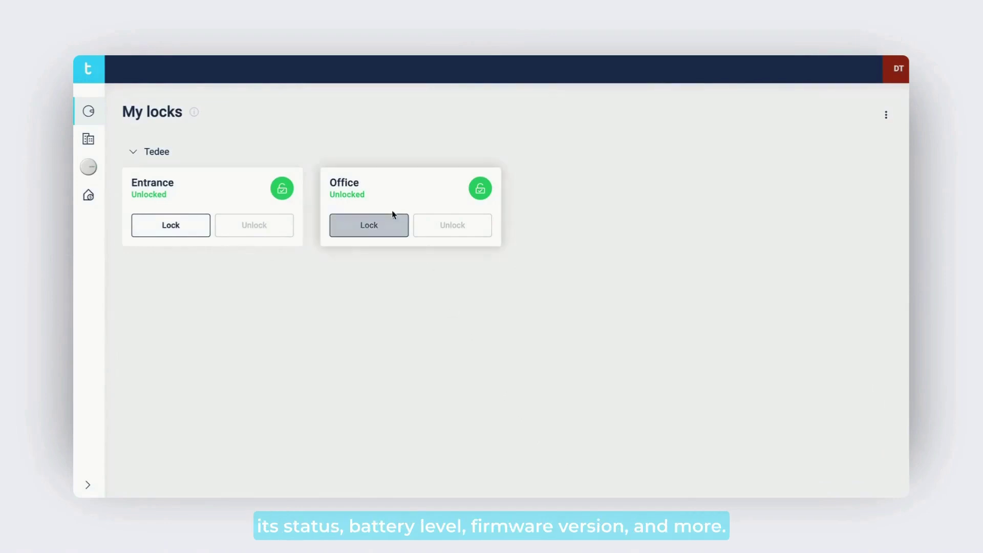
# Open the Office lock's Activities tab and scroll through its history.
pyautogui.click(345, 186)
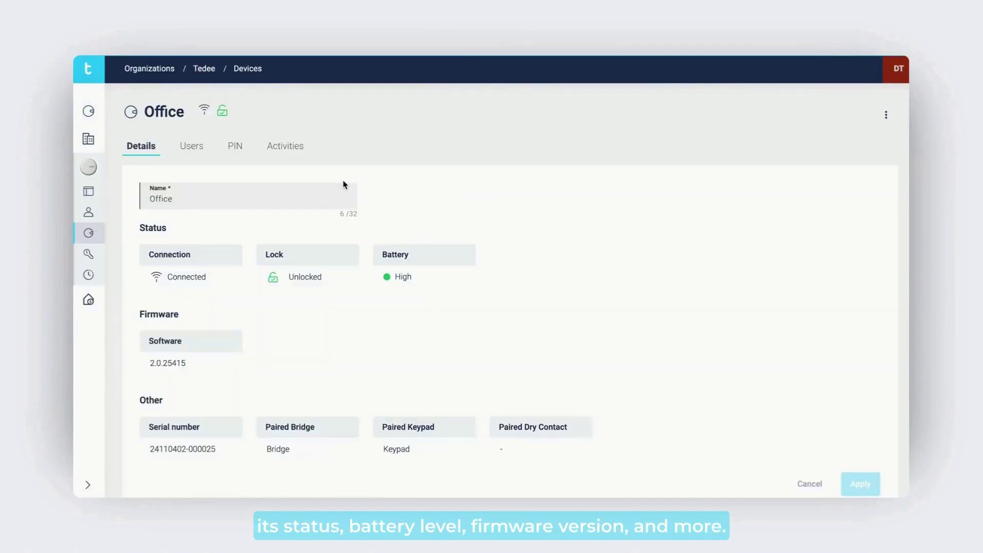
pyautogui.click(286, 146)
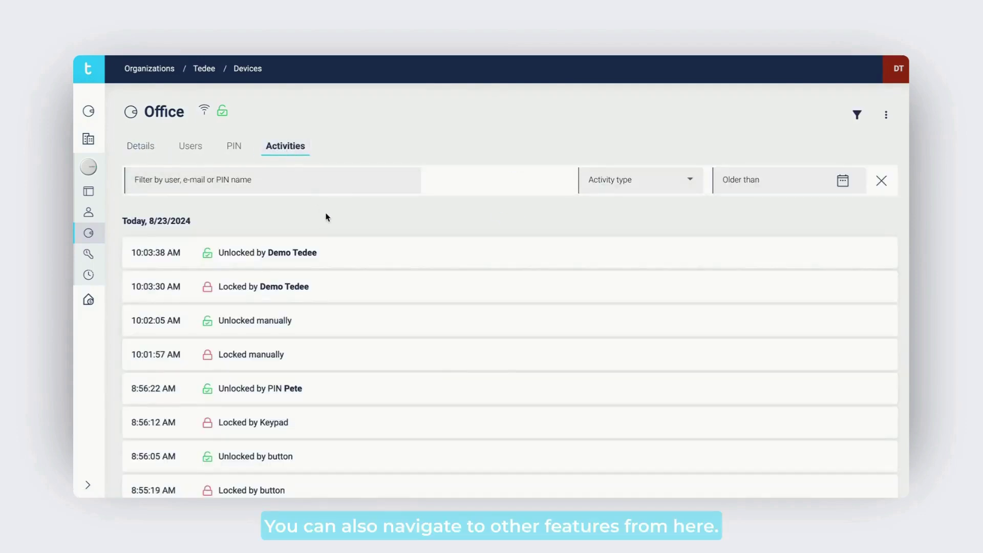
pyautogui.scroll(-2, 336, 255)
pyautogui.scroll(-5, 336, 255)
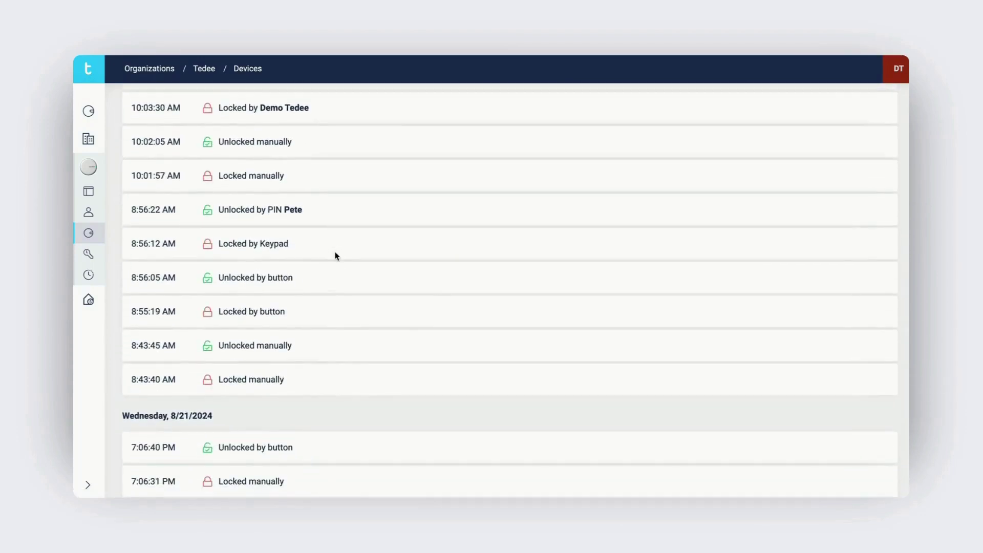
pyautogui.scroll(-8, 336, 255)
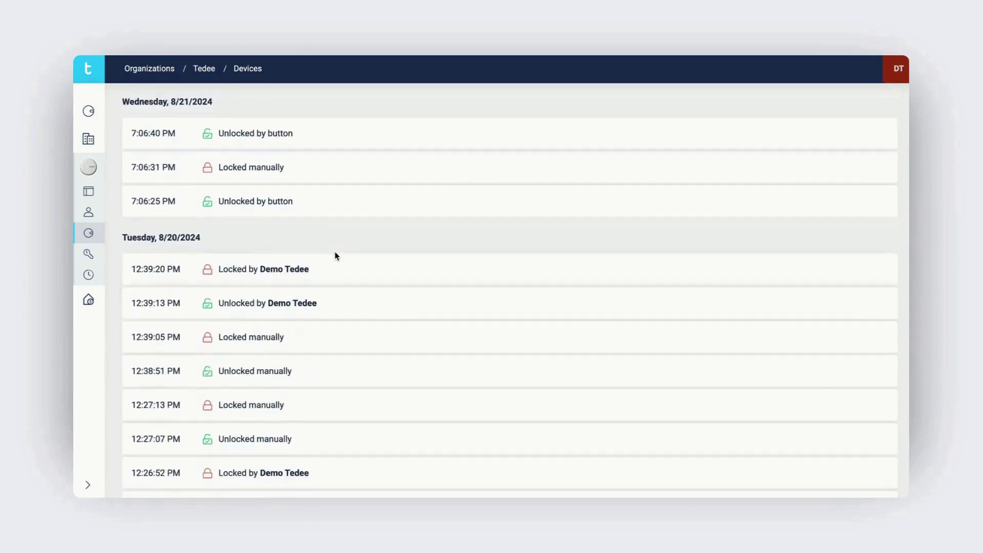
pyautogui.scroll(7, 336, 255)
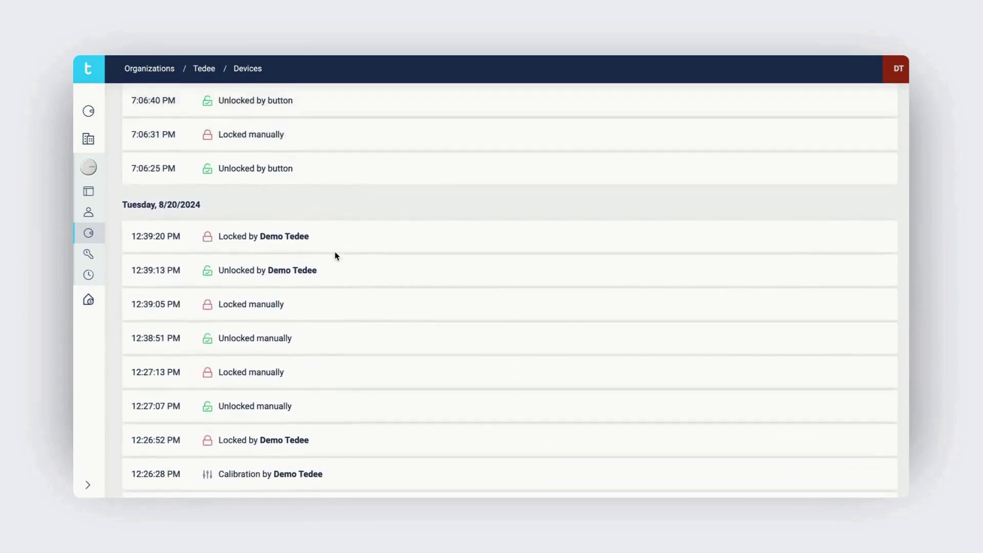
pyautogui.scroll(7, 336, 255)
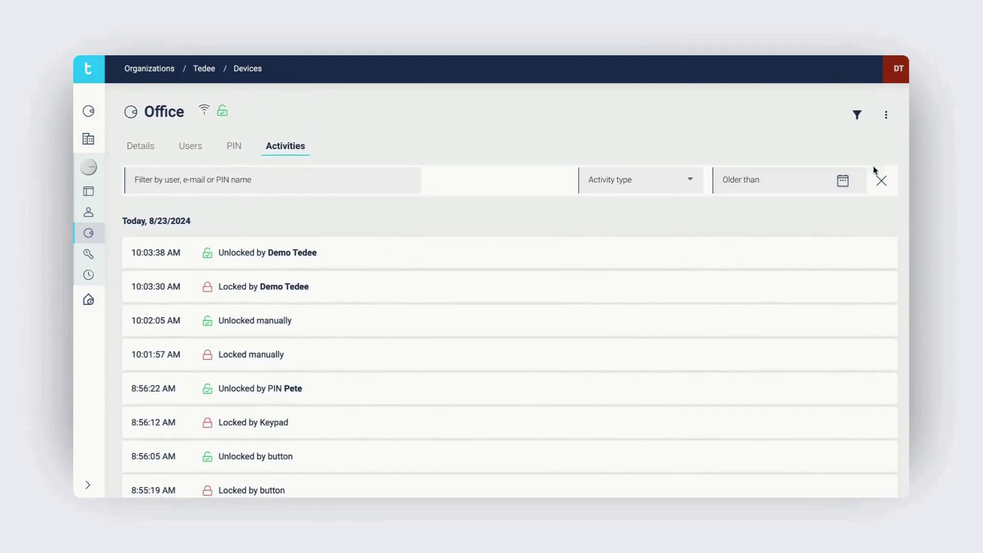
# Close the export options and hide the activity filter bar.
pyautogui.click(886, 118)
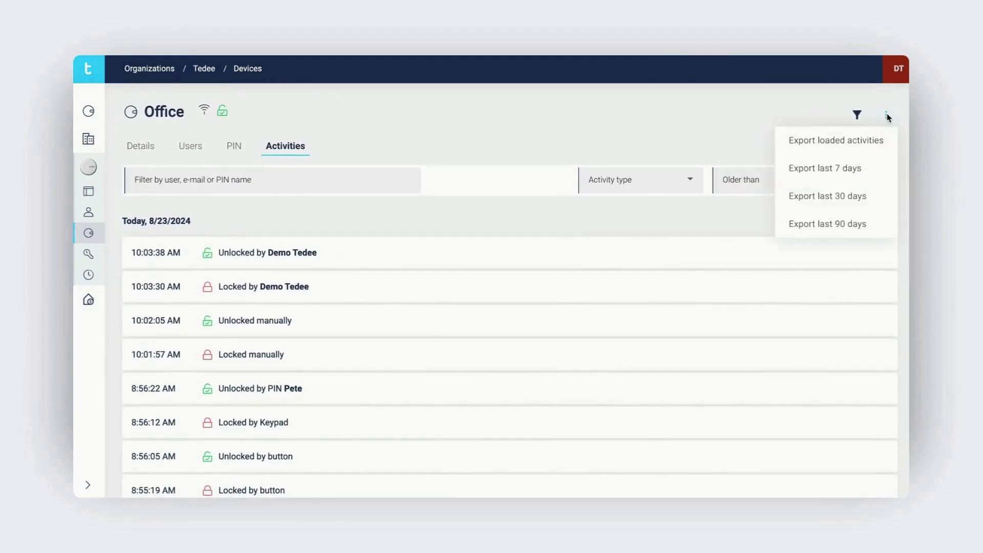
pyautogui.click(888, 118)
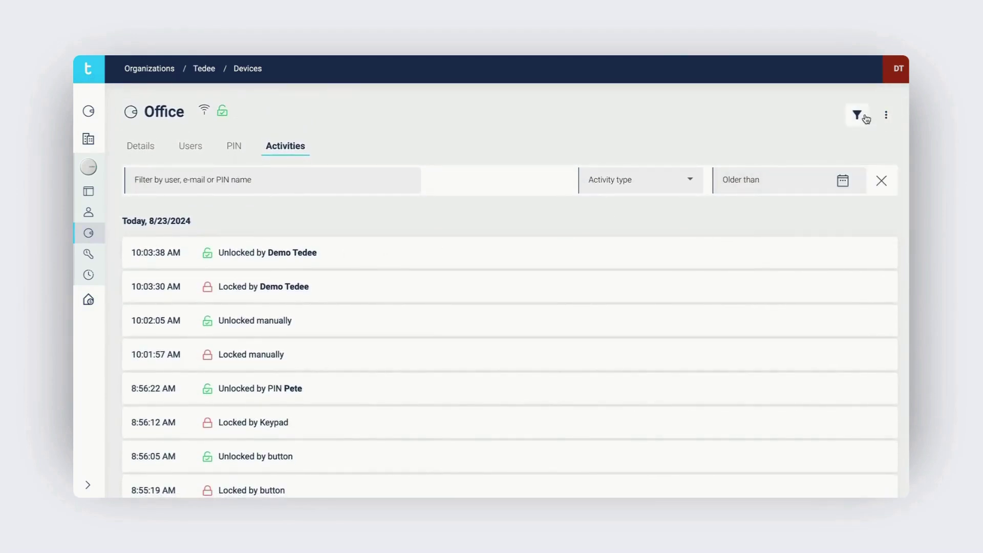
pyautogui.click(861, 117)
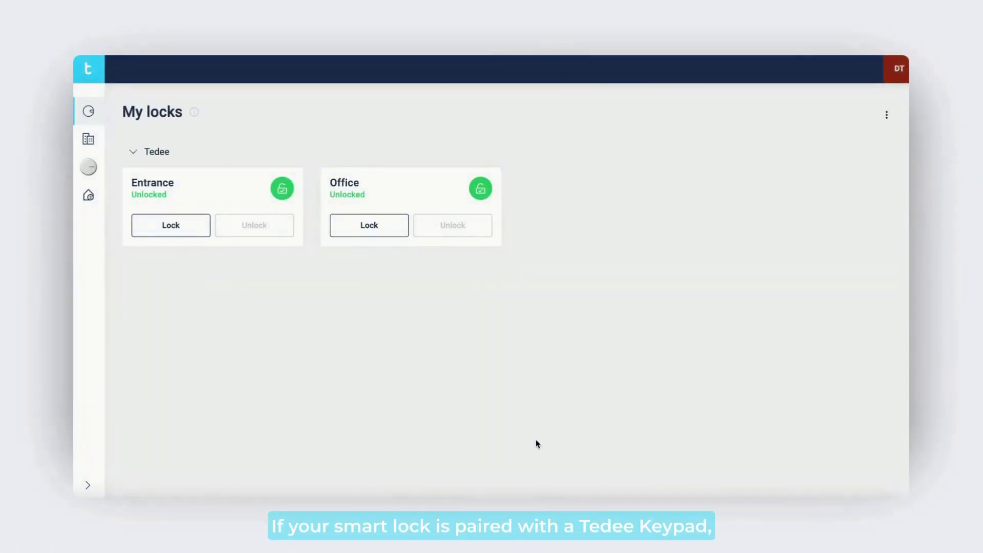
# Show the Office lock's PIN tab from My locks.
pyautogui.click(350, 185)
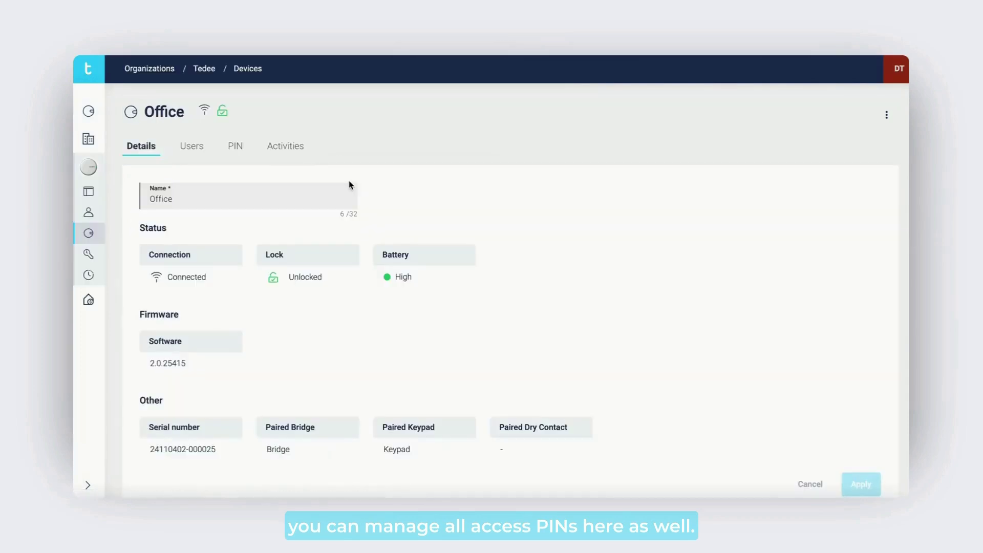
pyautogui.click(235, 146)
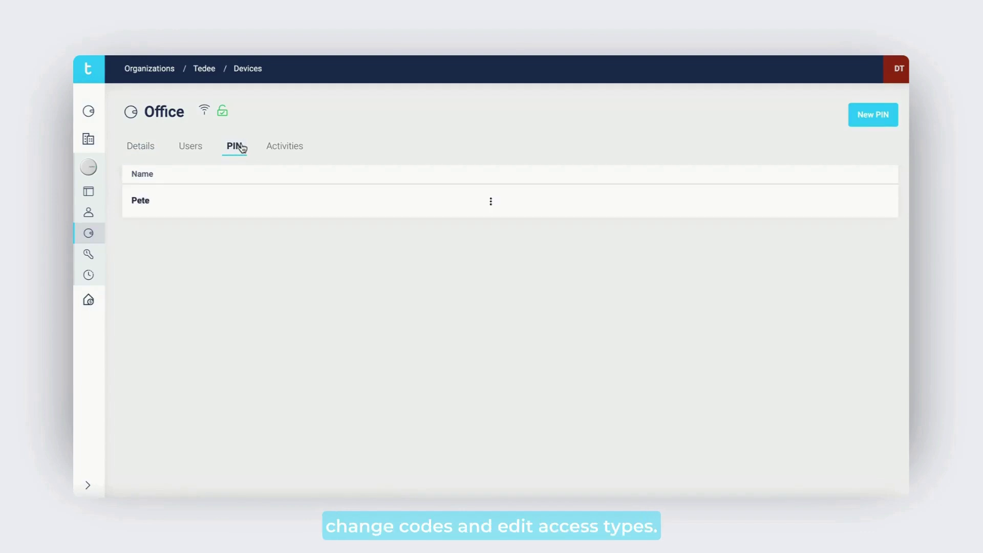
# Start a new Office PIN and enter the holder's name and the PIN code.
pyautogui.click(875, 109)
pyautogui.click(851, 129)
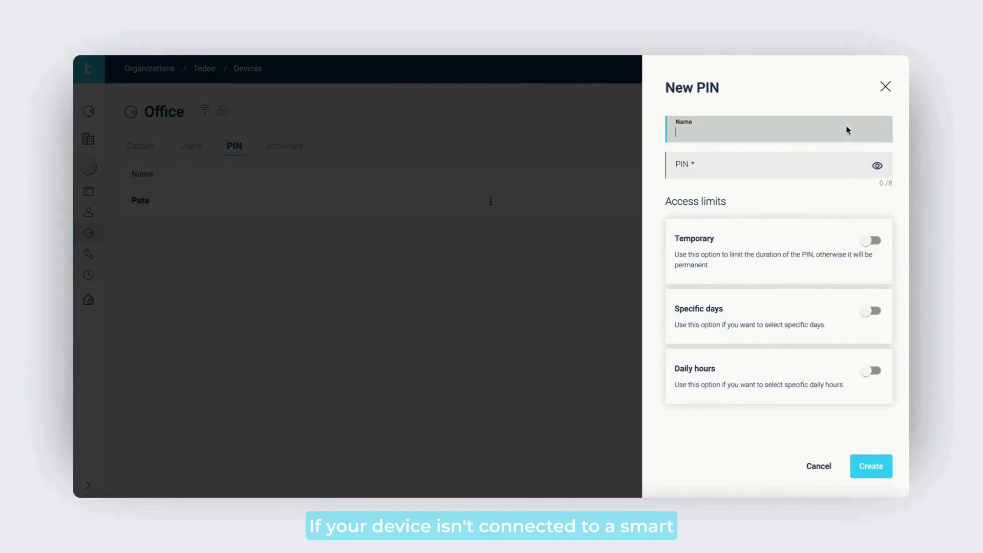
pyautogui.write('Amanda')
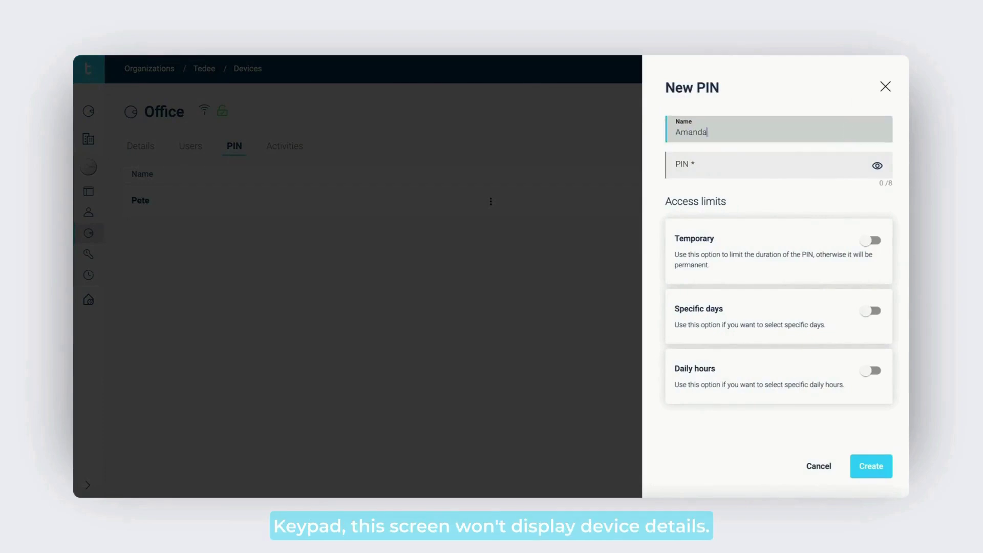
pyautogui.click(768, 166)
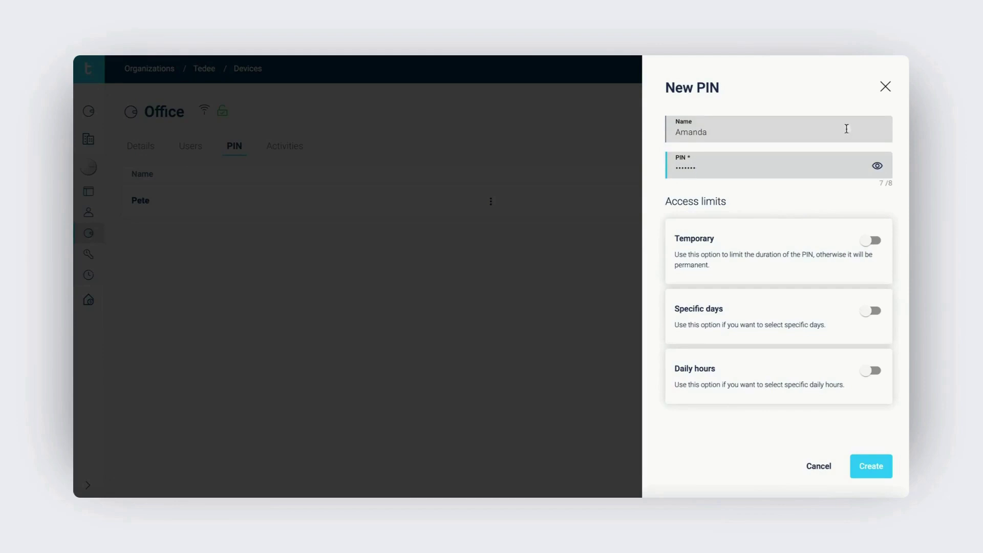
# Try the Temporary, Specific days and Daily hours limits, turn them off, and create the PIN.
pyautogui.click(871, 243)
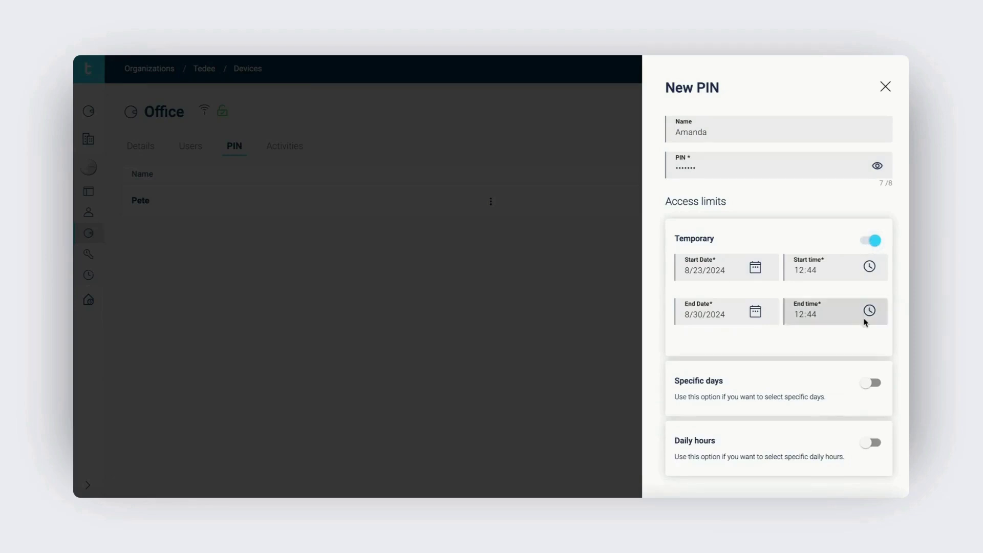
pyautogui.click(872, 383)
pyautogui.scroll(-2, 871, 384)
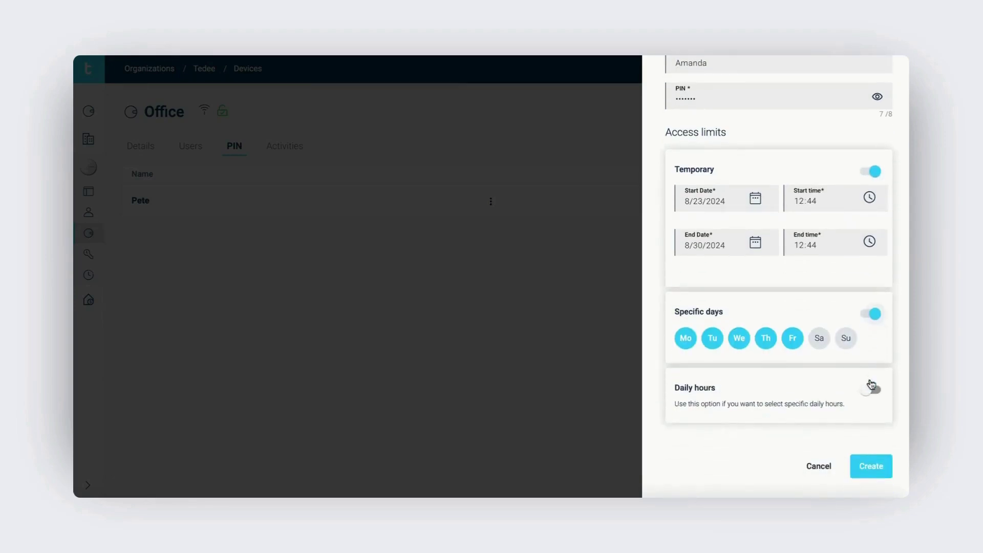
pyautogui.click(871, 386)
pyautogui.scroll(-1, 871, 387)
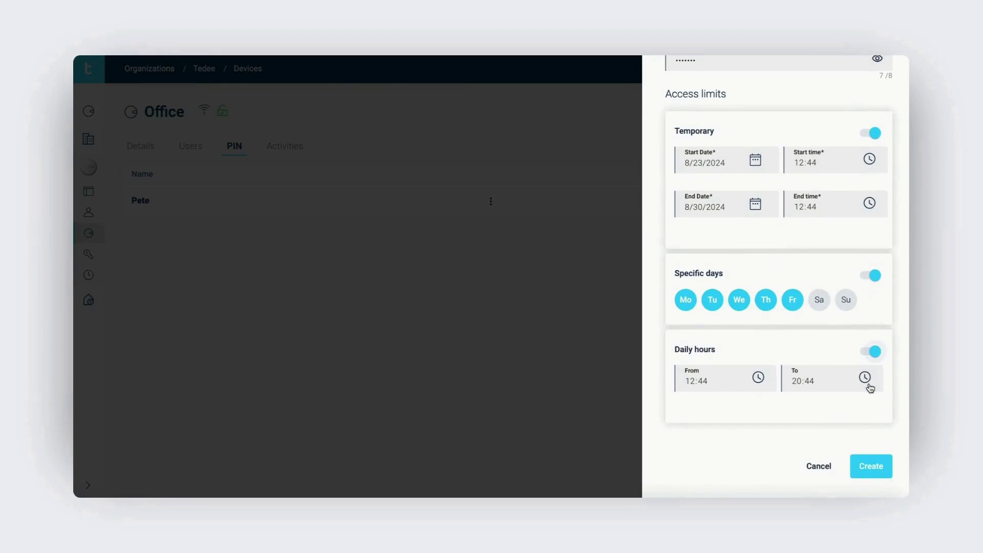
pyautogui.scroll(1, 871, 388)
pyautogui.click(871, 388)
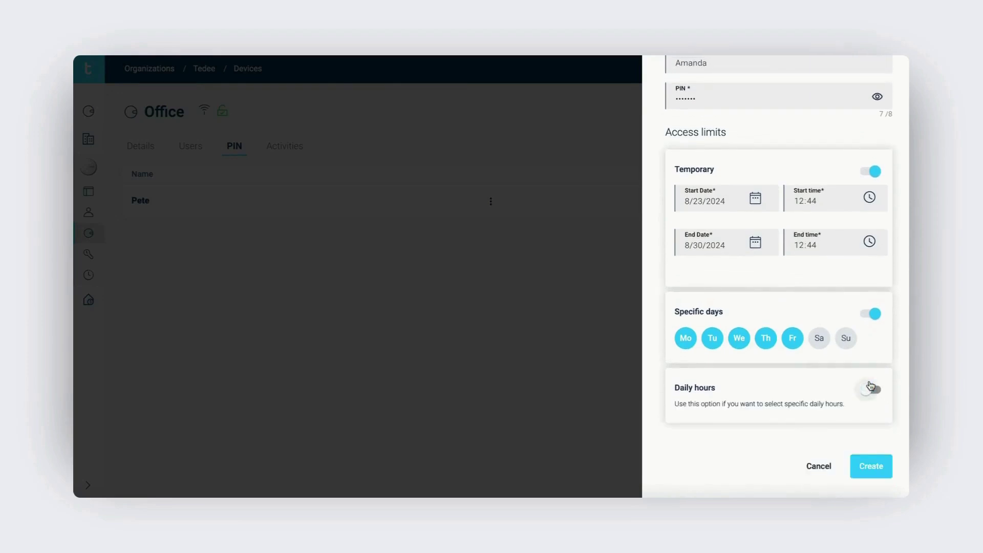
pyautogui.scroll(2, 871, 386)
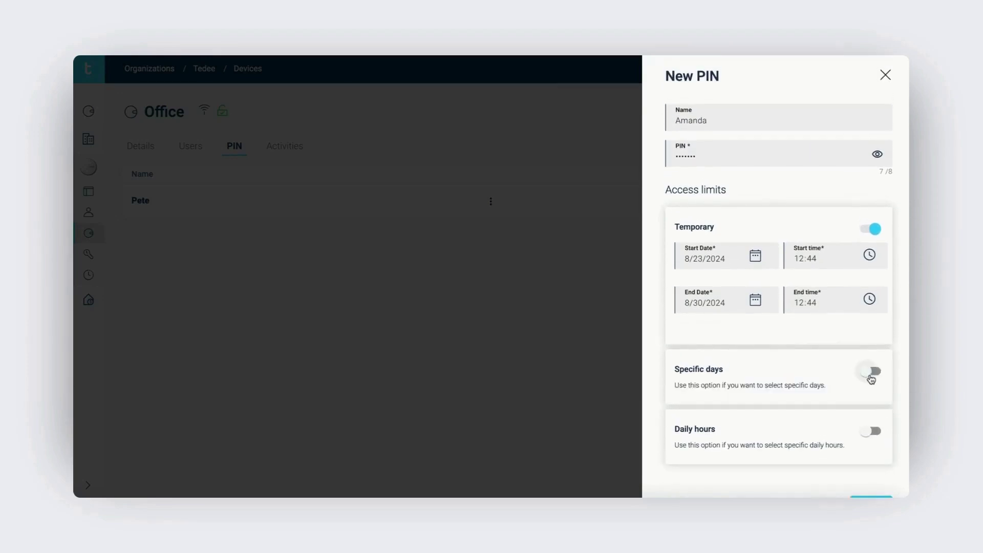
pyautogui.scroll(1, 869, 299)
pyautogui.click(872, 240)
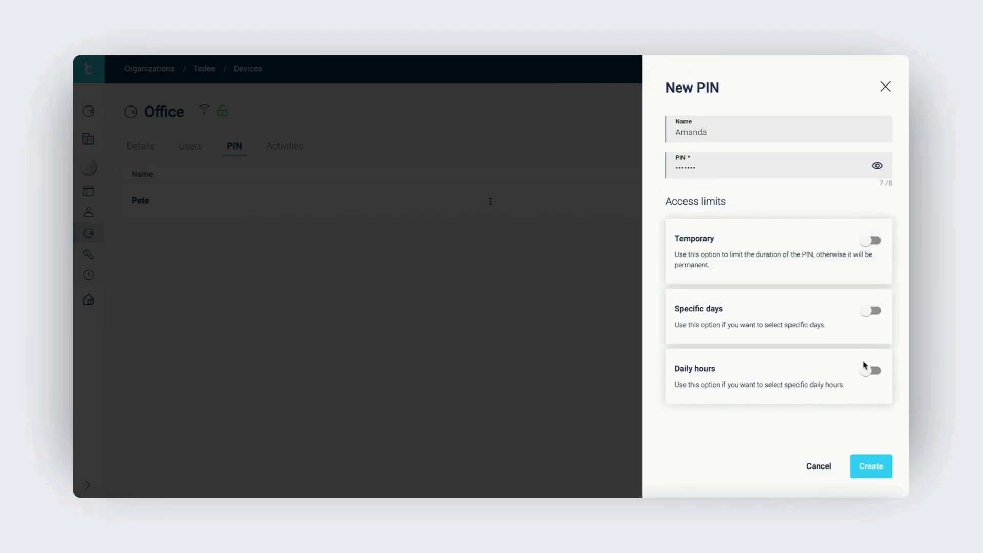
pyautogui.click(862, 460)
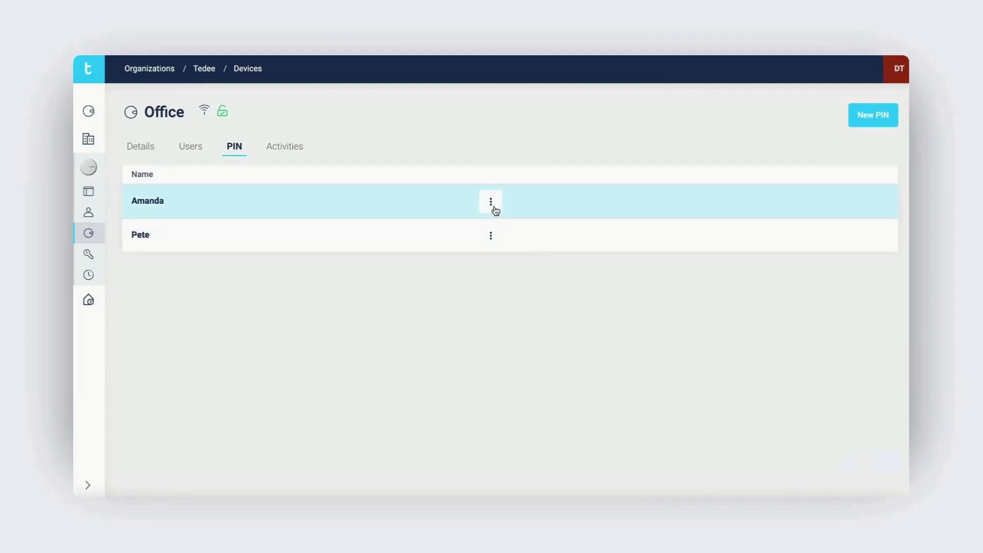
# Open the Edit PIN panel for the newly added PIN.
pyautogui.click(492, 204)
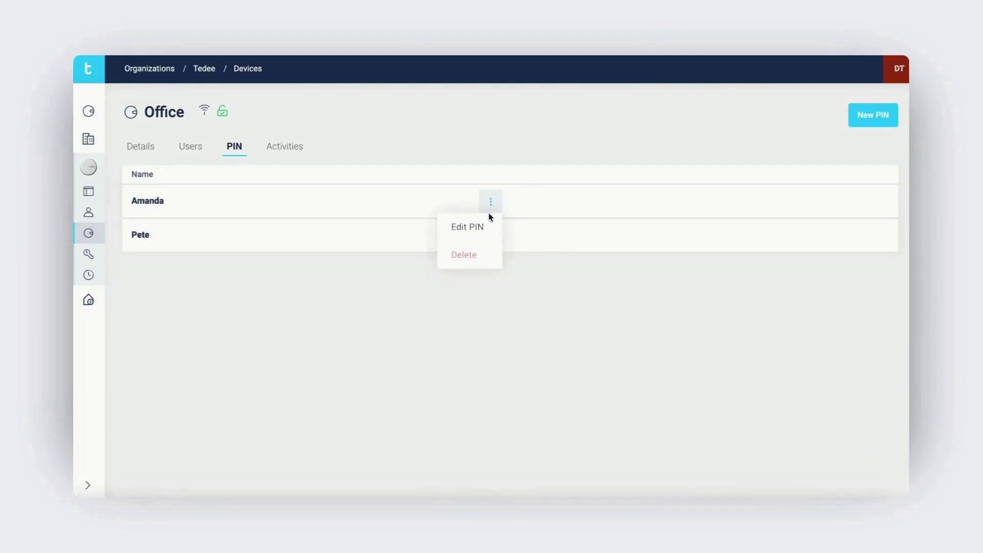
pyautogui.click(479, 237)
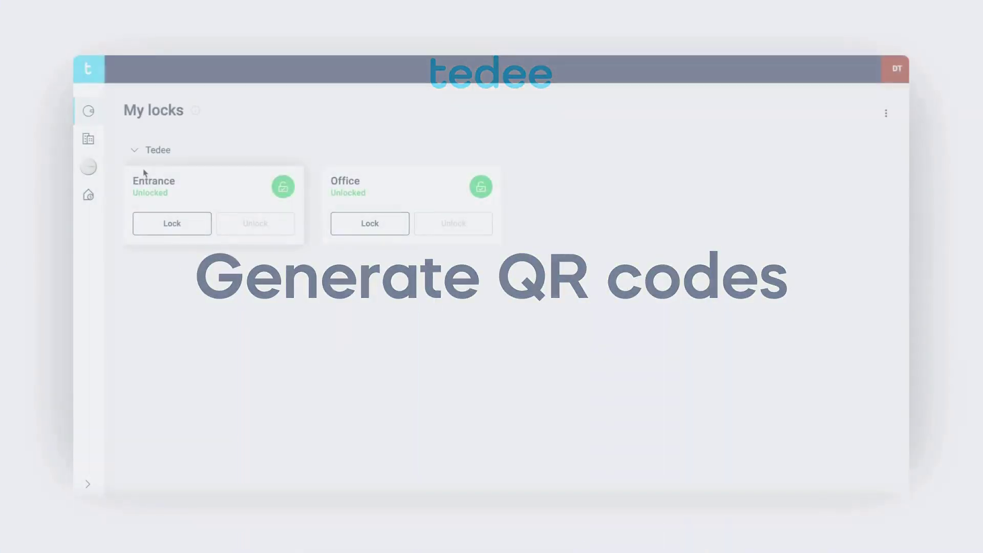
# Set up an Entrance QR code as PNG, size L, and view the label options.
pyautogui.click(139, 181)
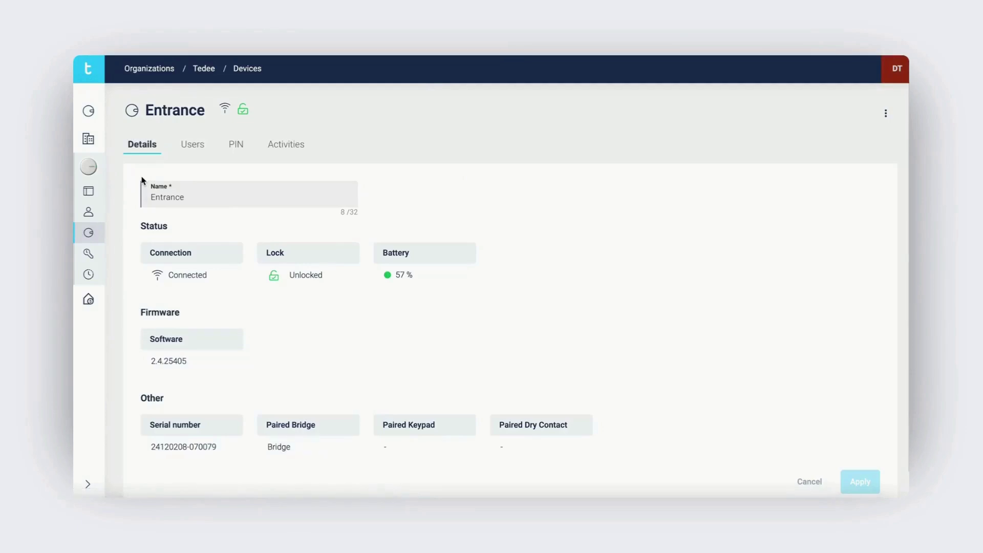
pyautogui.click(888, 113)
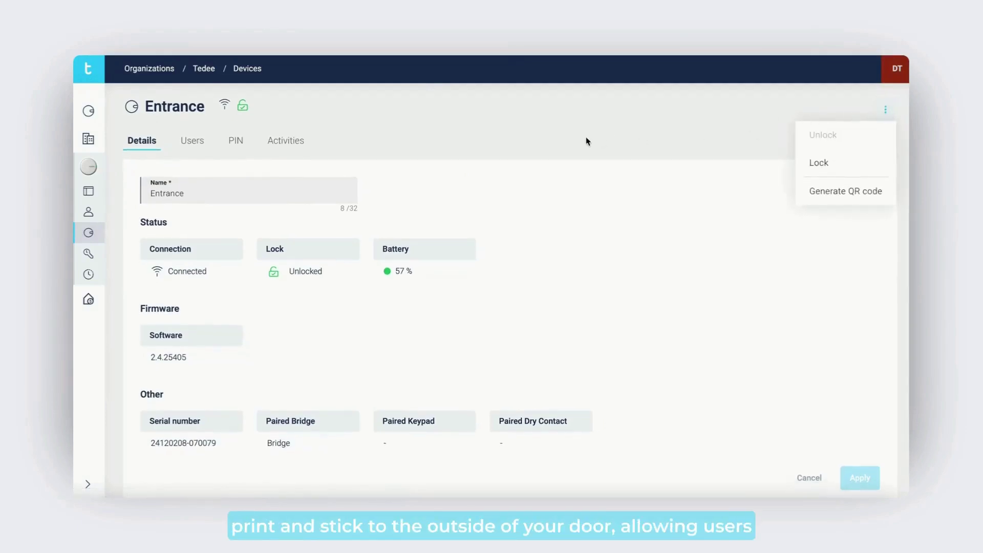
pyautogui.click(818, 195)
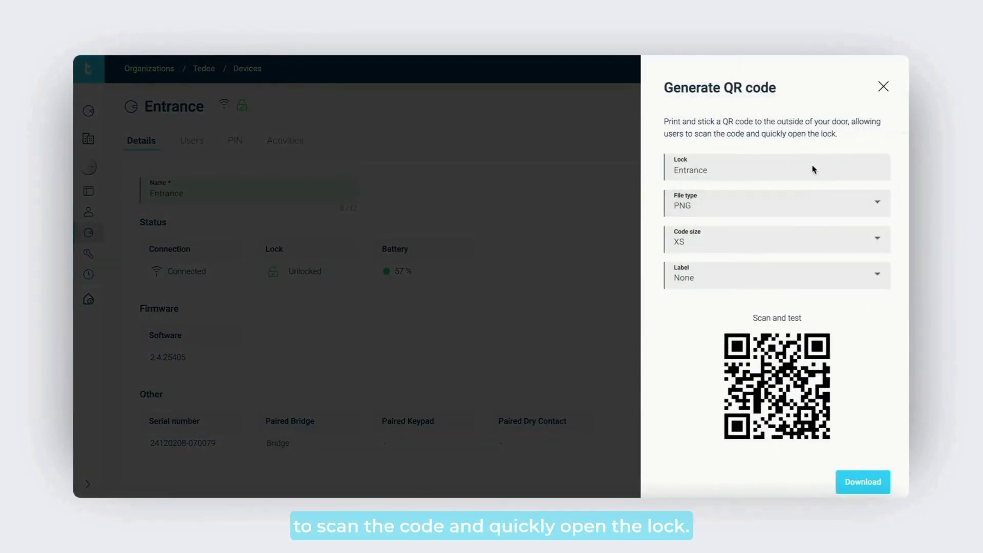
pyautogui.click(815, 207)
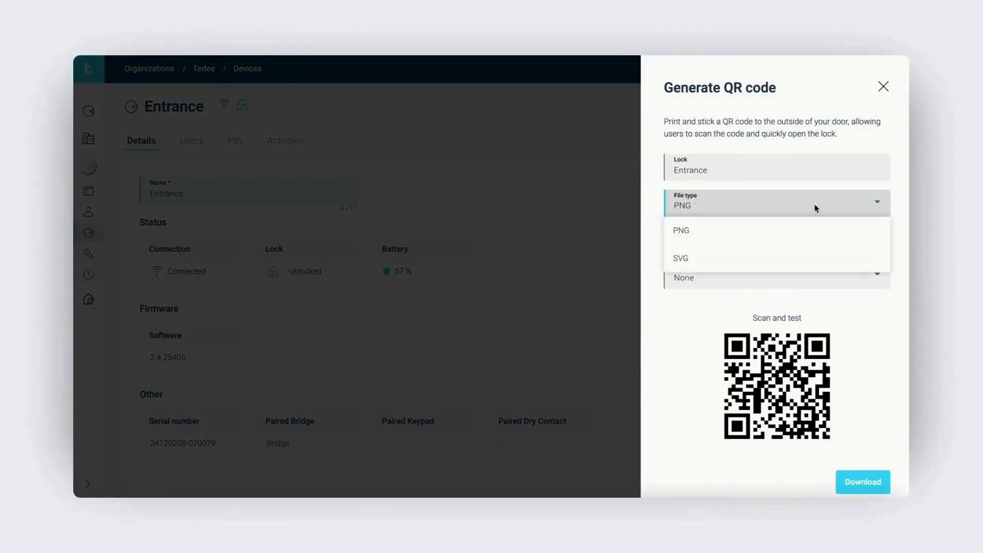
pyautogui.click(814, 208)
pyautogui.click(794, 239)
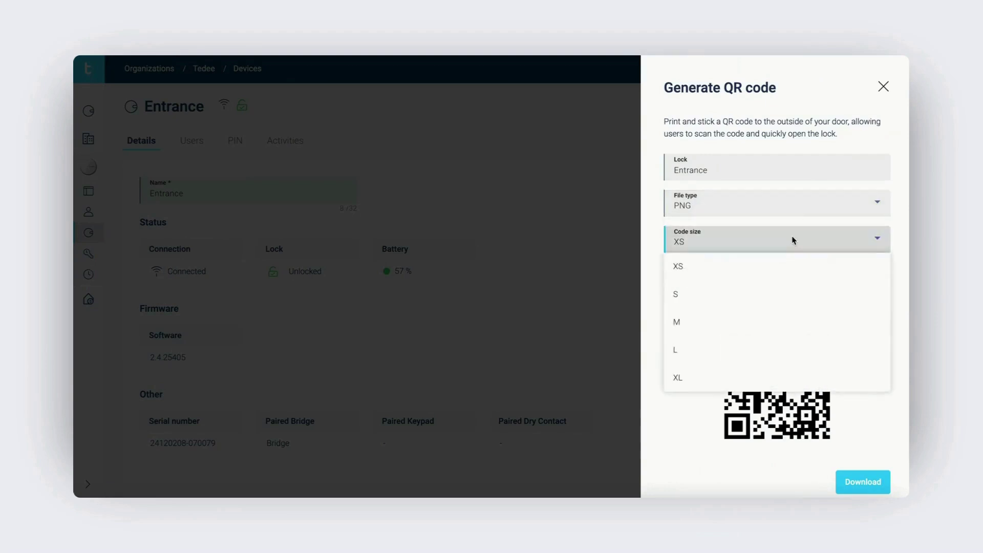
pyautogui.click(752, 348)
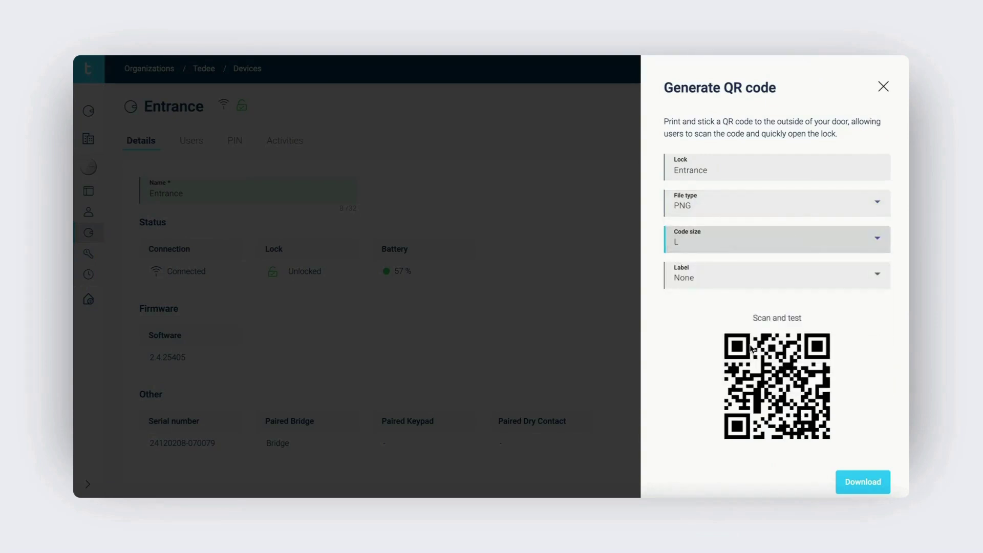
pyautogui.click(752, 285)
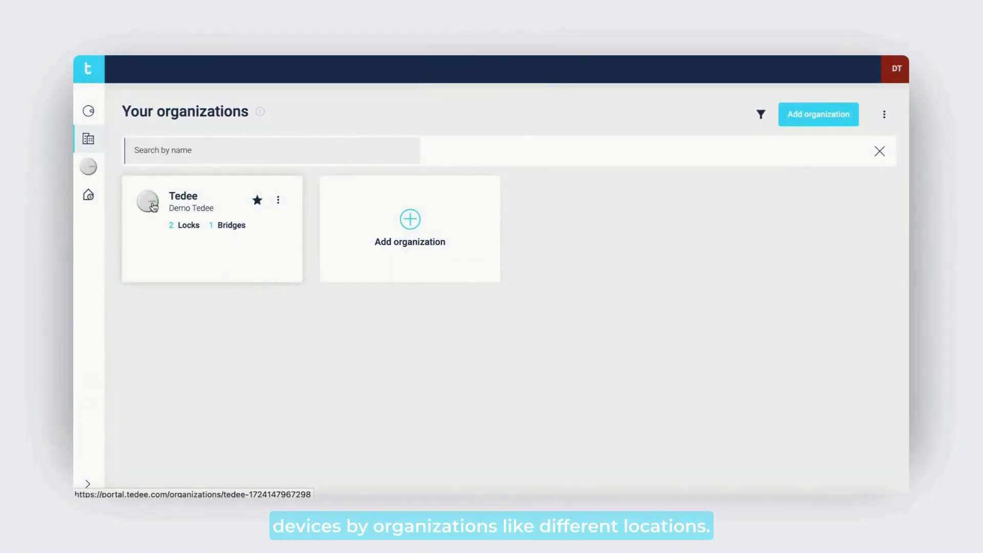
# Open the Tedee organization, then the Office lock's device page.
pyautogui.click(153, 206)
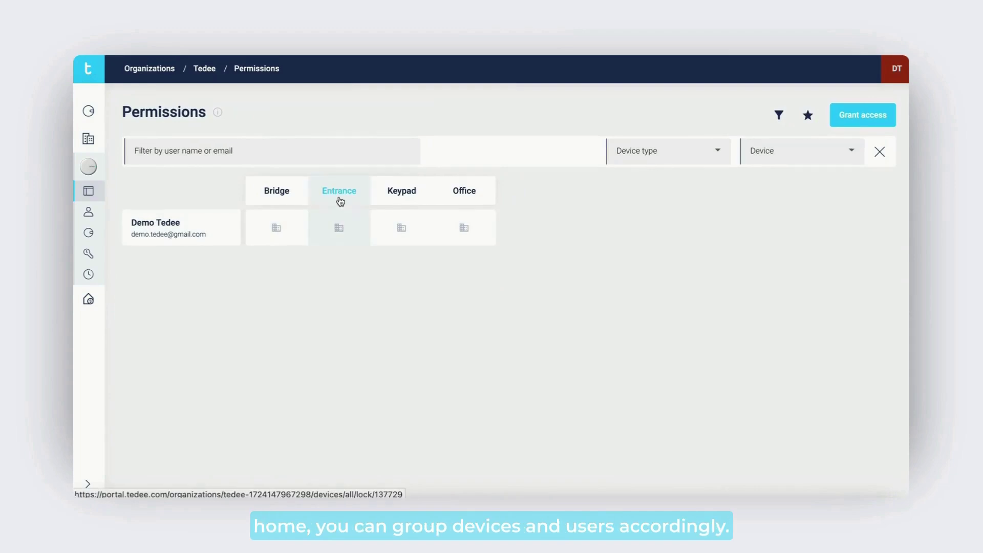
pyautogui.click(467, 194)
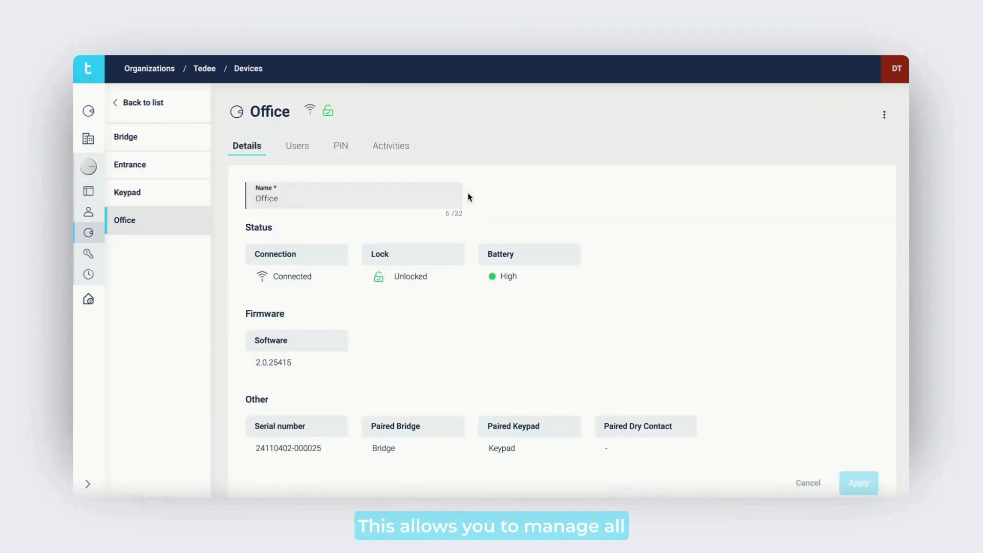
# Browse the Office lock's page, checking its users and access PINs.
pyautogui.scroll(-1, 457, 222)
pyautogui.scroll(1, 456, 222)
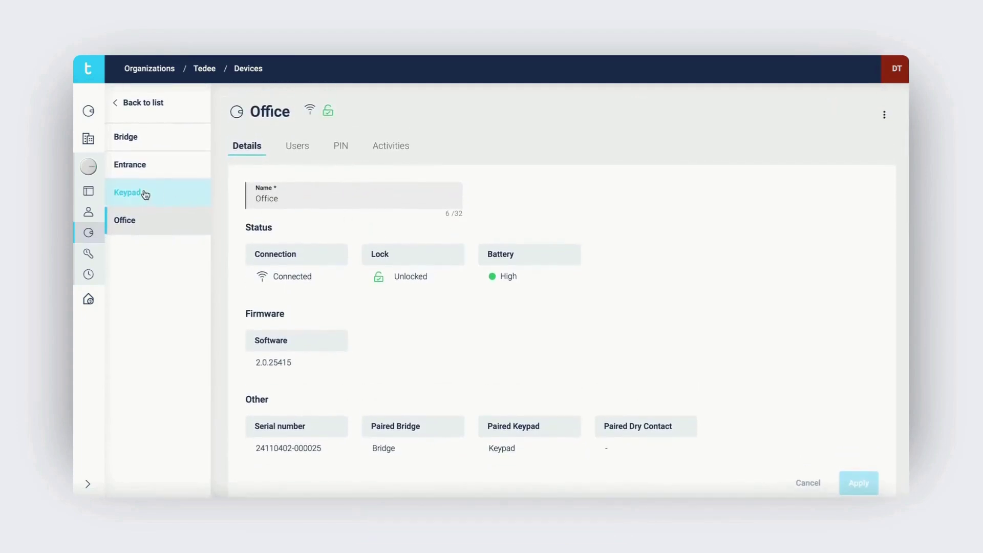
pyautogui.click(299, 147)
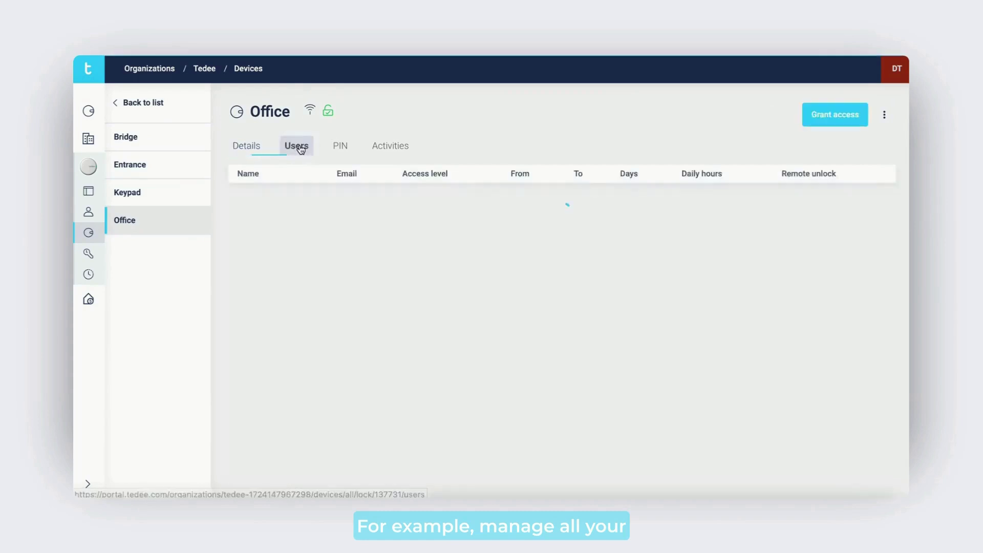
pyautogui.click(340, 148)
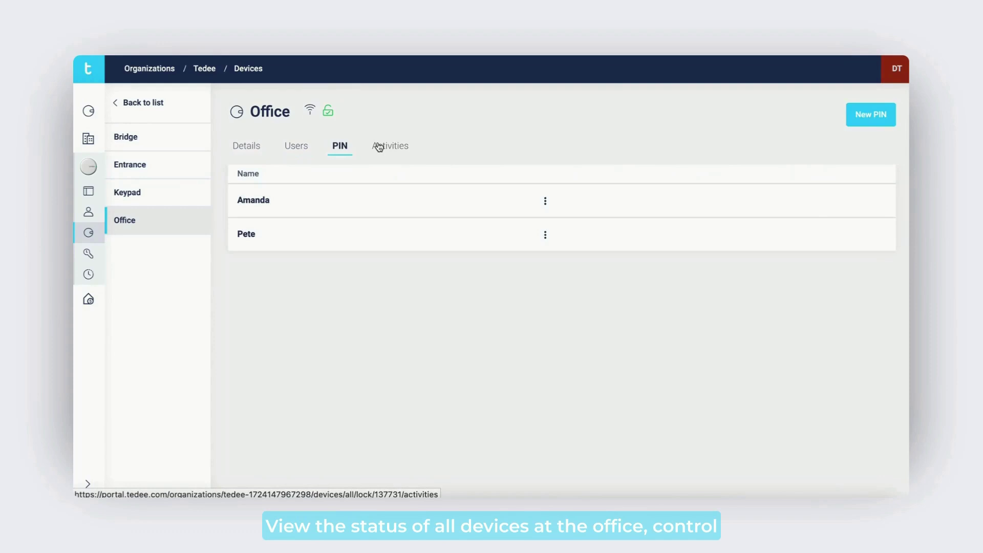
# Scroll through the Office lock's activity history and return to its top.
pyautogui.click(379, 148)
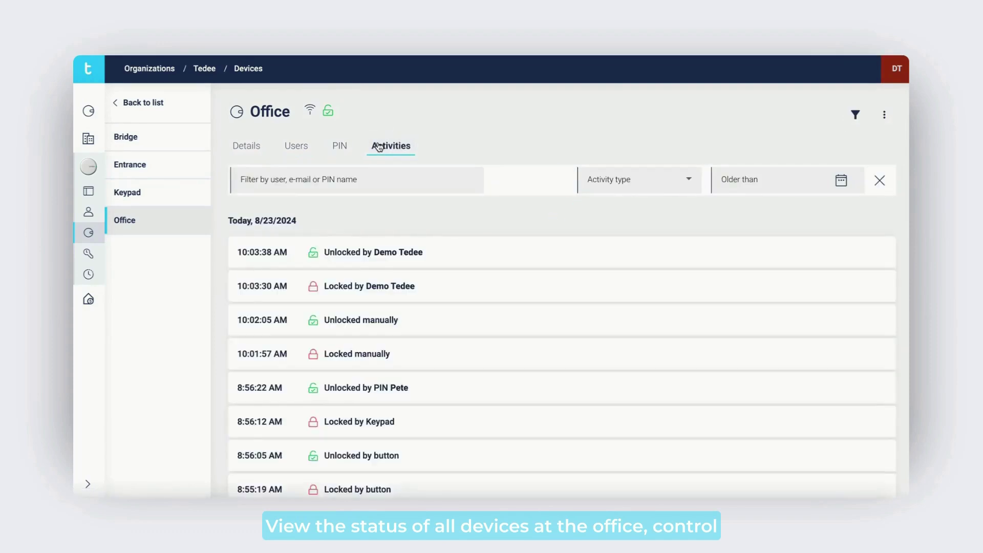
pyautogui.scroll(-12, 345, 227)
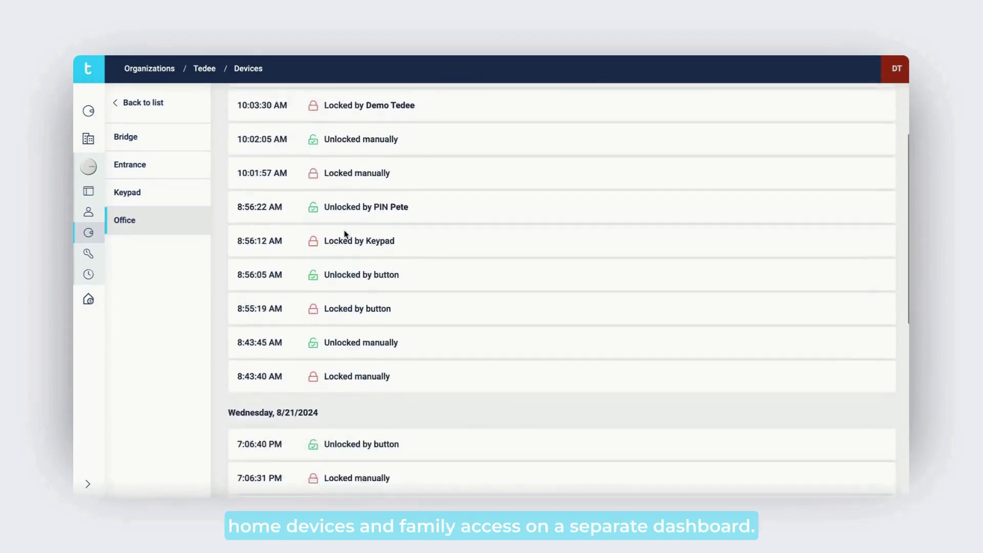
pyautogui.scroll(6, 346, 234)
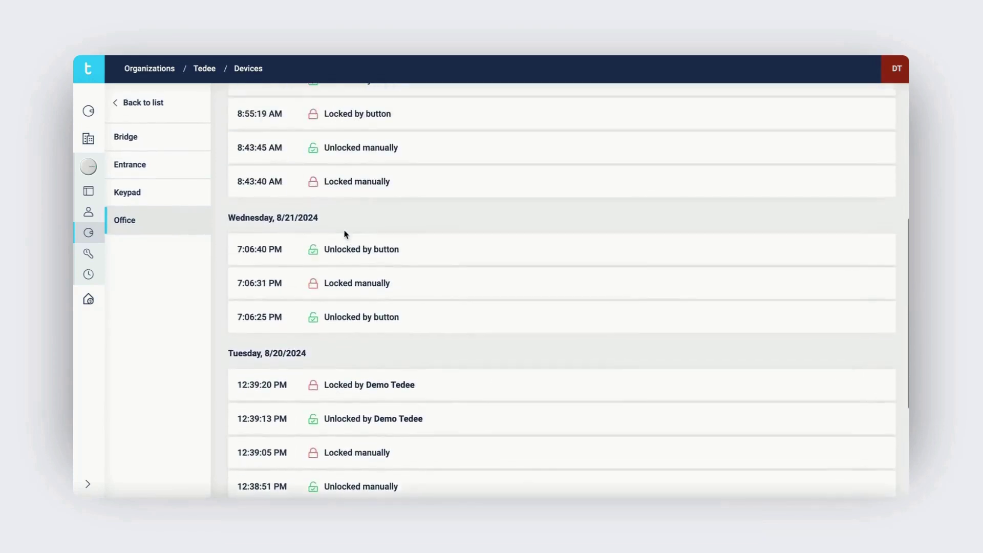
pyautogui.scroll(5, 344, 234)
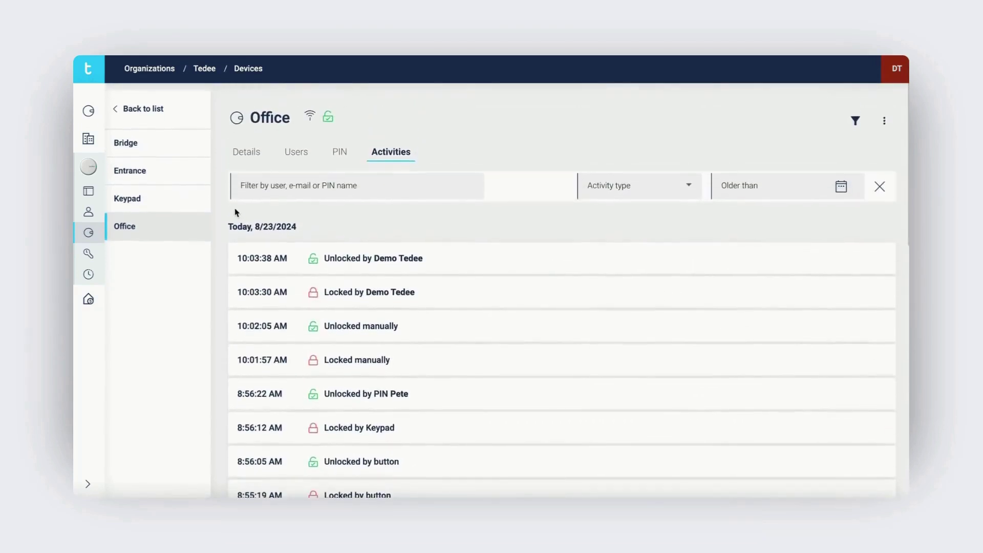
# Check the Keypad's Users tab, then go back to its Details.
pyautogui.click(179, 201)
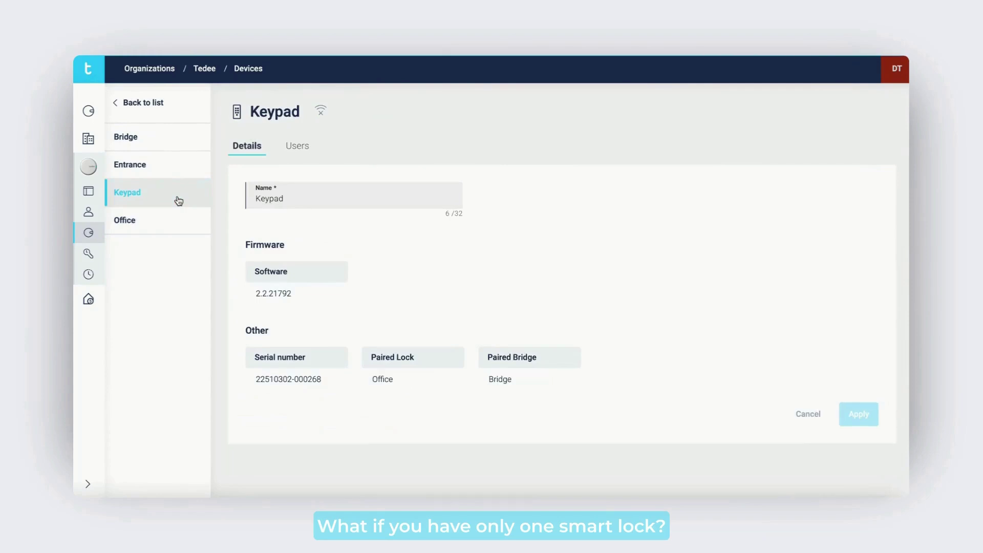
pyautogui.click(298, 150)
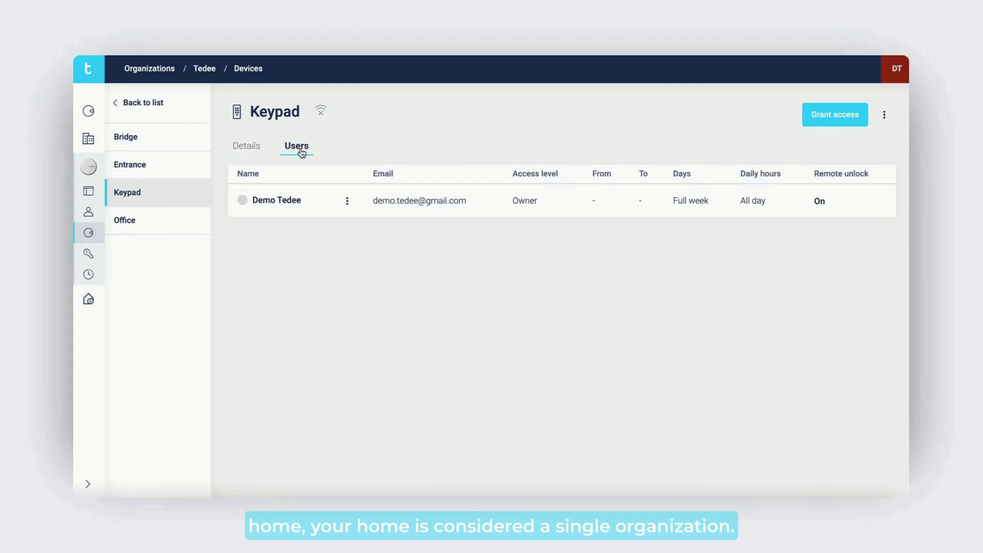
pyautogui.click(242, 152)
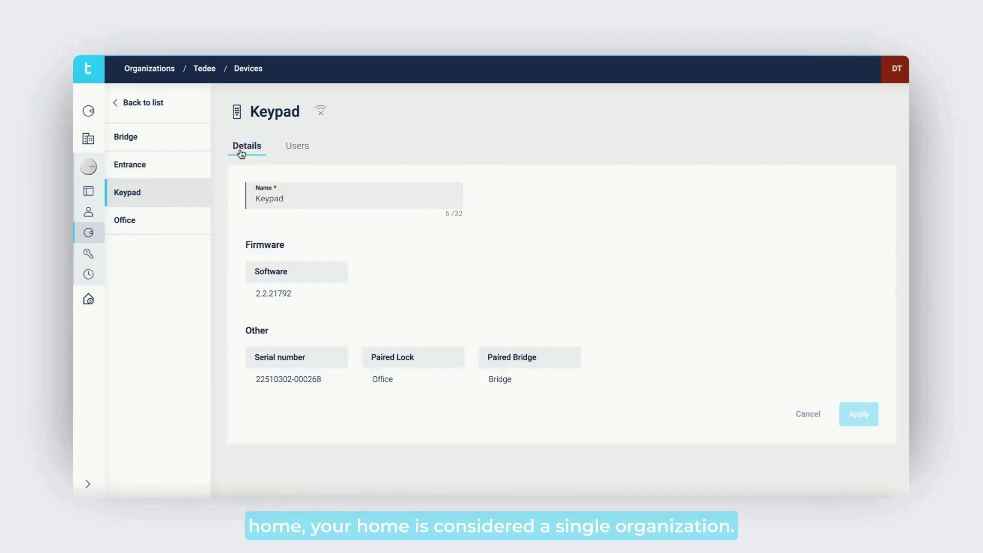
# Look over the Entrance lock, then the Bridge's paired devices and users.
pyautogui.click(180, 169)
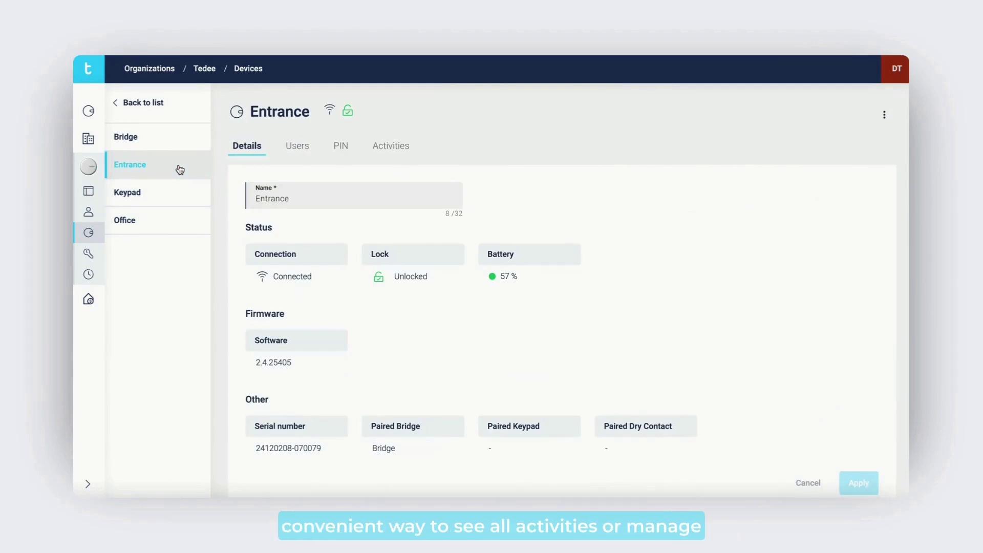
pyautogui.scroll(-1, 228, 186)
pyautogui.scroll(1, 229, 187)
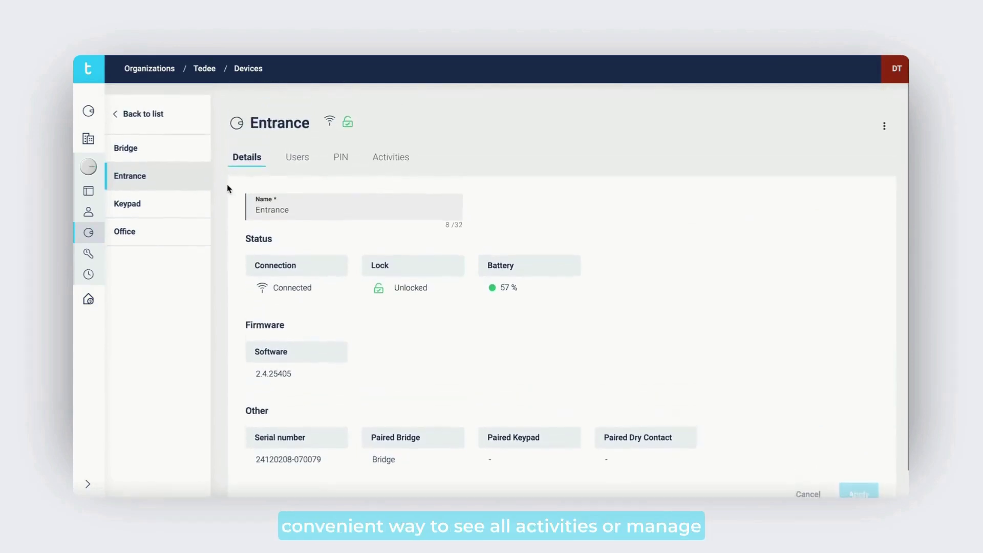
pyautogui.click(165, 147)
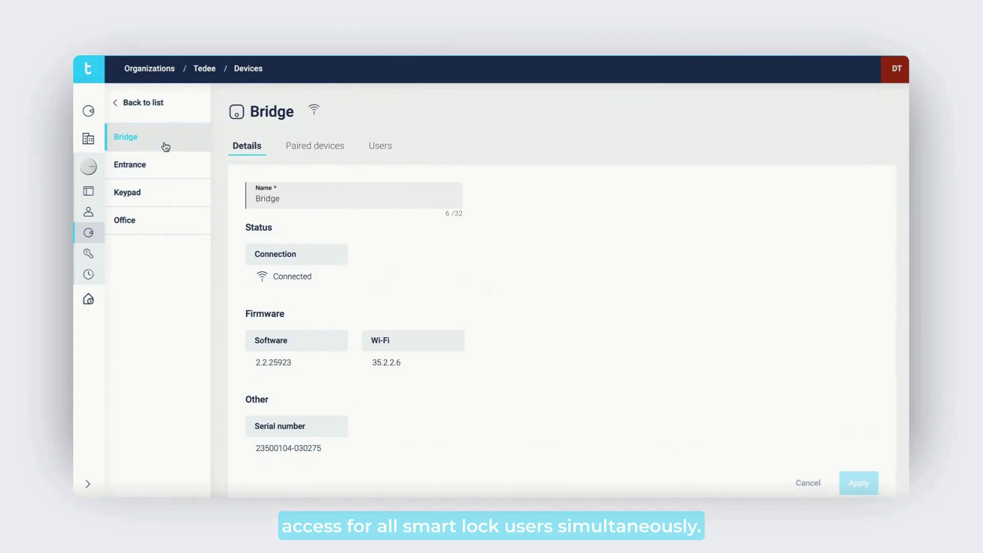
pyautogui.click(340, 152)
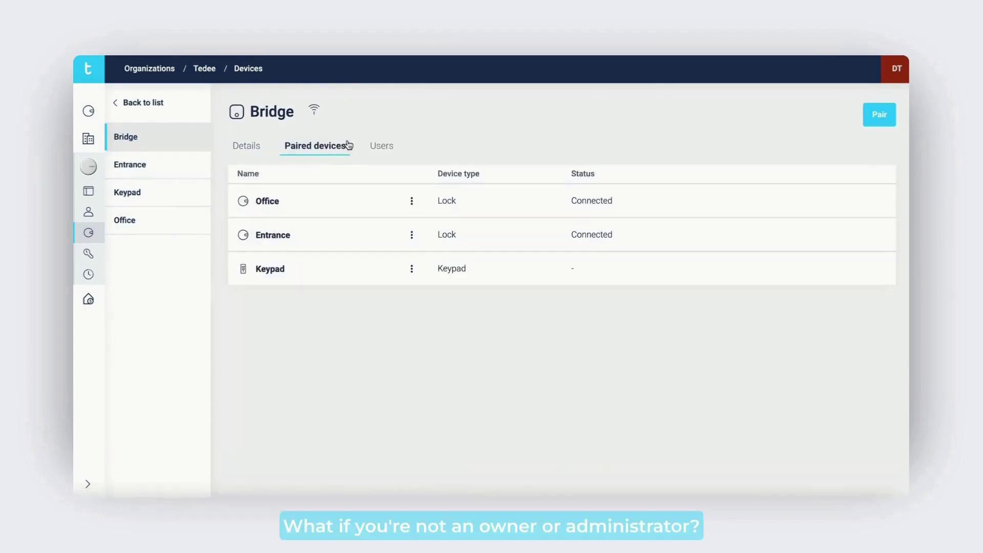
pyautogui.click(382, 146)
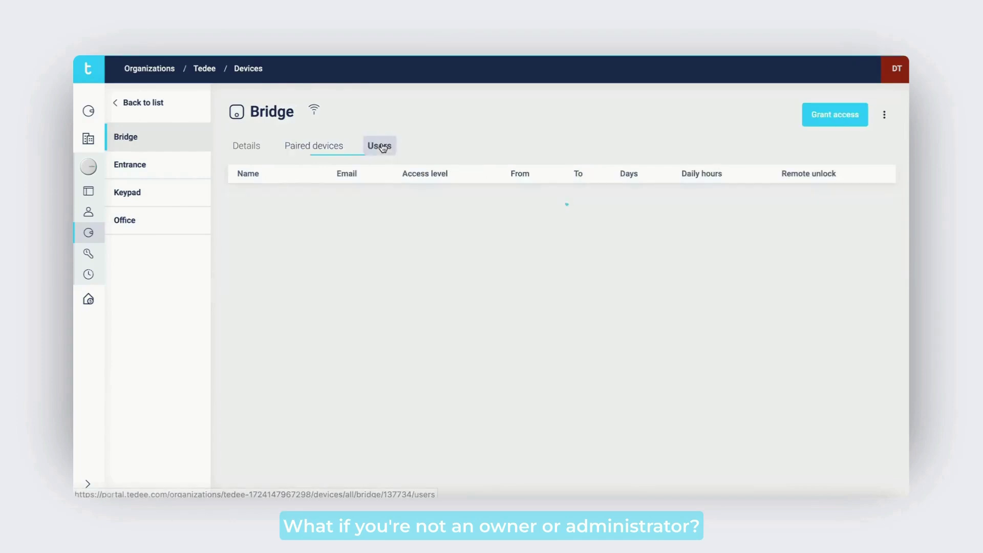
pyautogui.click(330, 150)
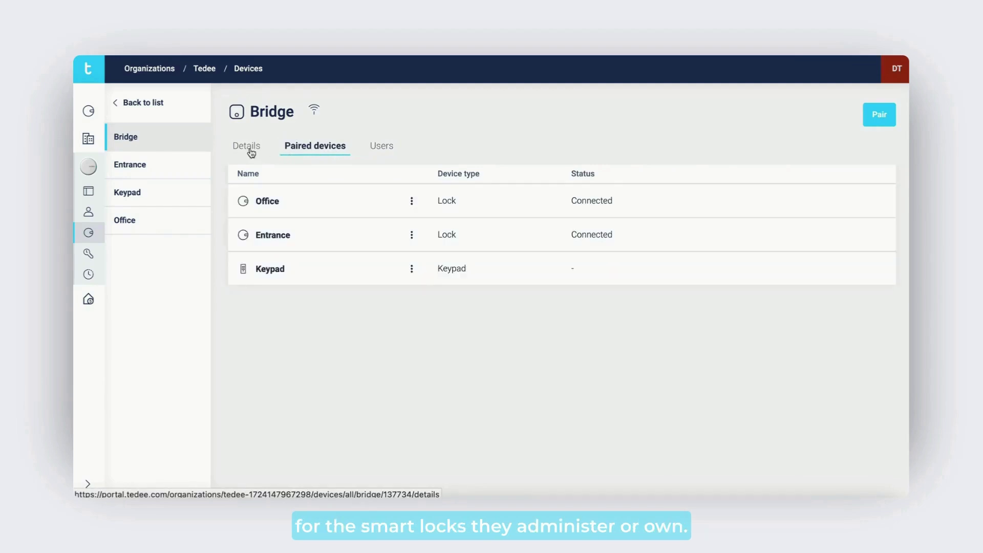
# Return to the device list and filter it by Locks, Bridges, then Gates (none found).
pyautogui.click(157, 104)
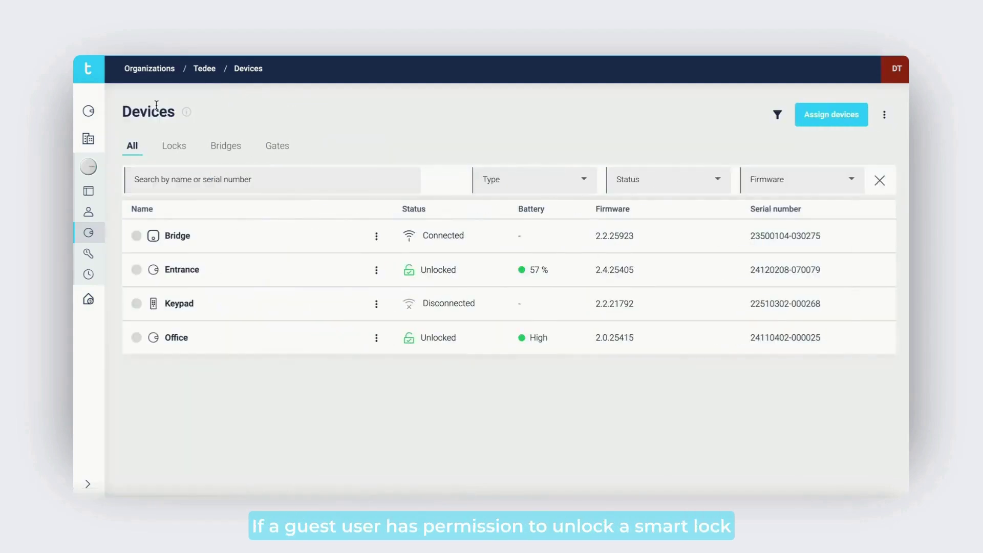
pyautogui.click(171, 146)
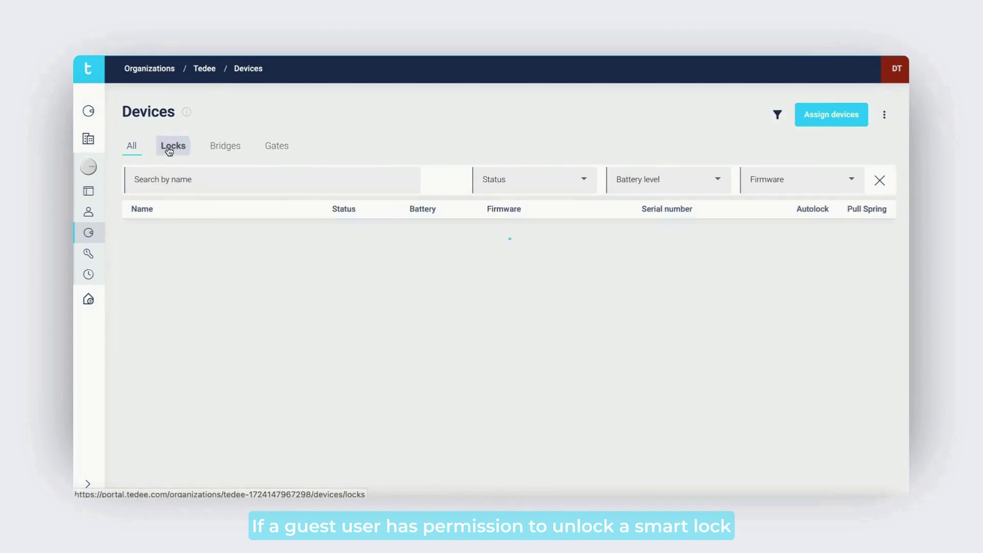
pyautogui.click(220, 149)
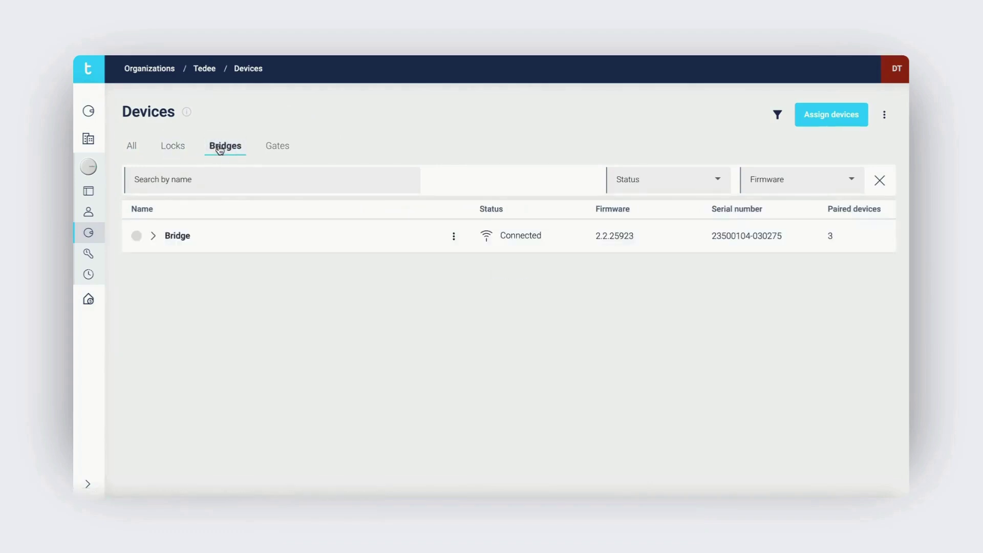
pyautogui.click(268, 148)
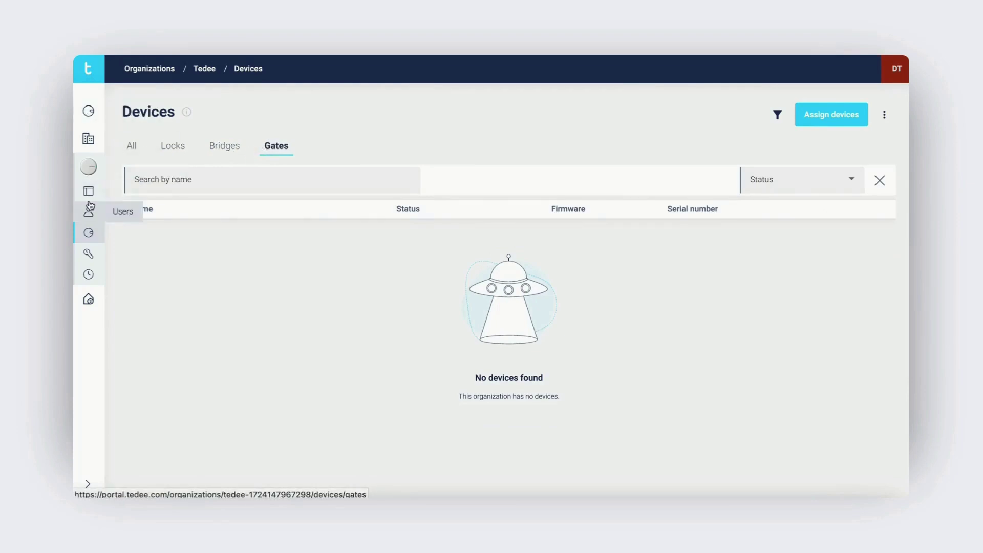
# Open the owner user's page, scroll their activity history, then view their devices.
pyautogui.click(88, 139)
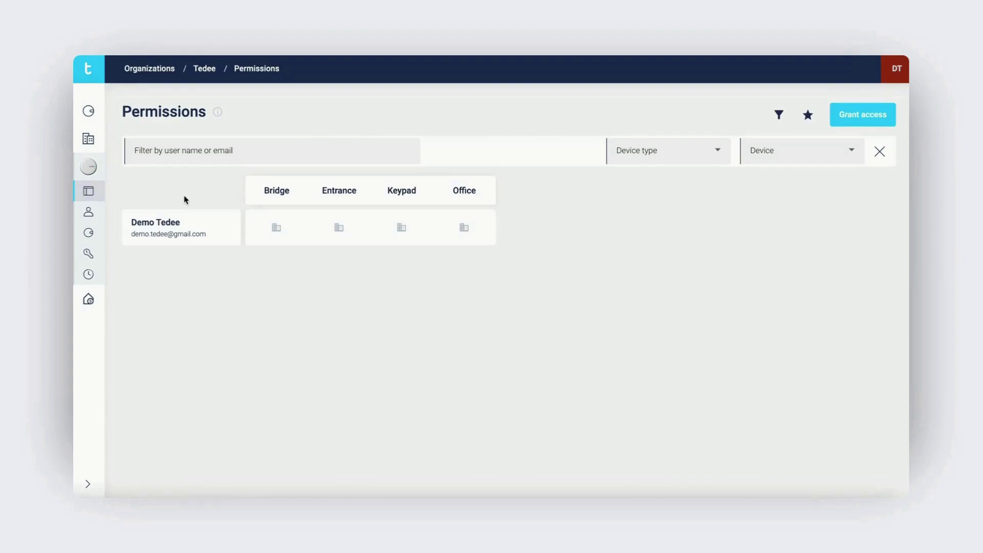
pyautogui.click(161, 224)
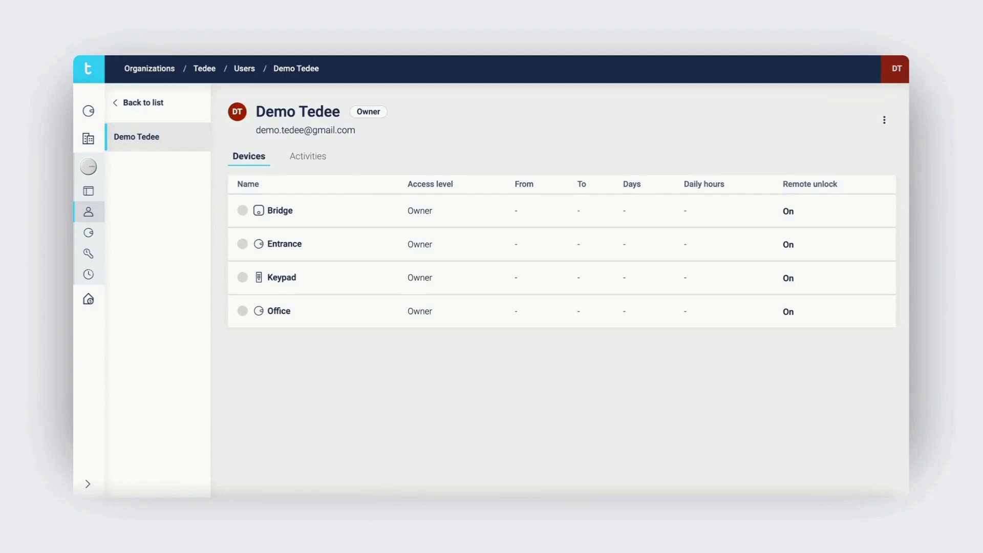
pyautogui.click(294, 158)
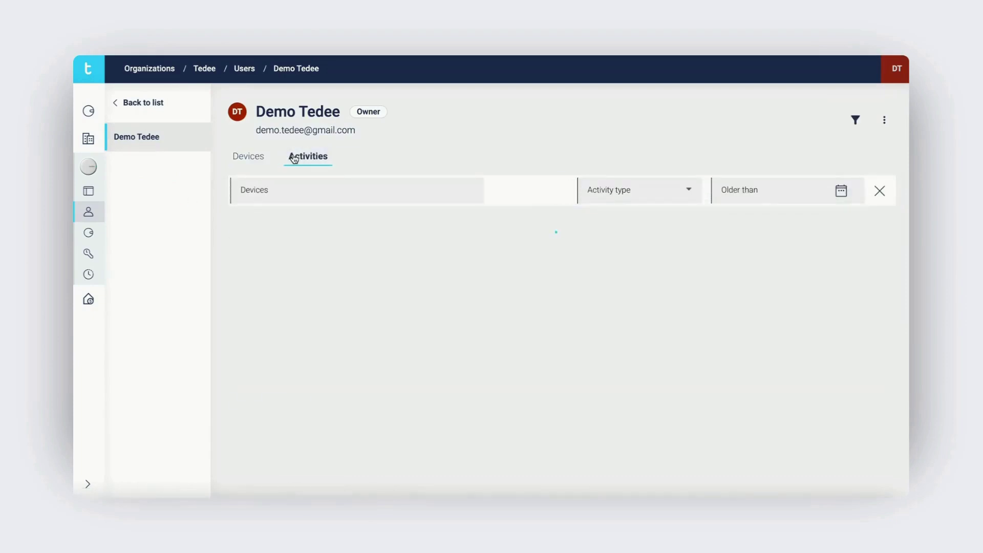
pyautogui.scroll(-5, 292, 215)
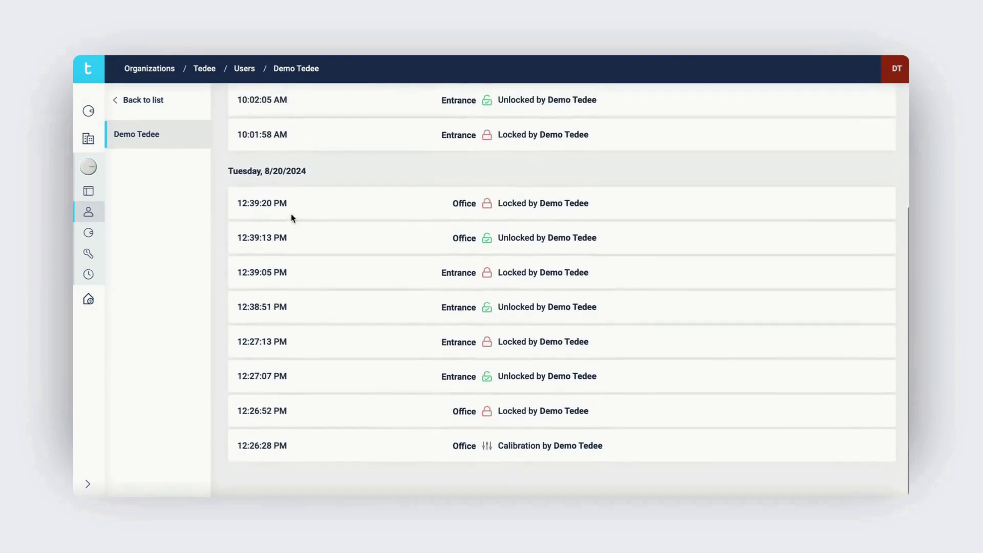
pyautogui.scroll(5, 291, 213)
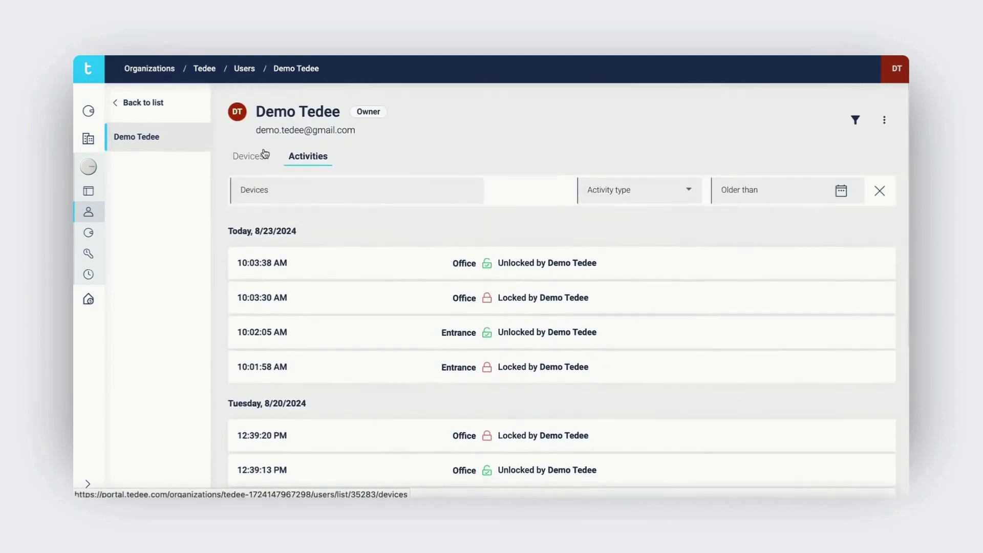
pyautogui.click(264, 155)
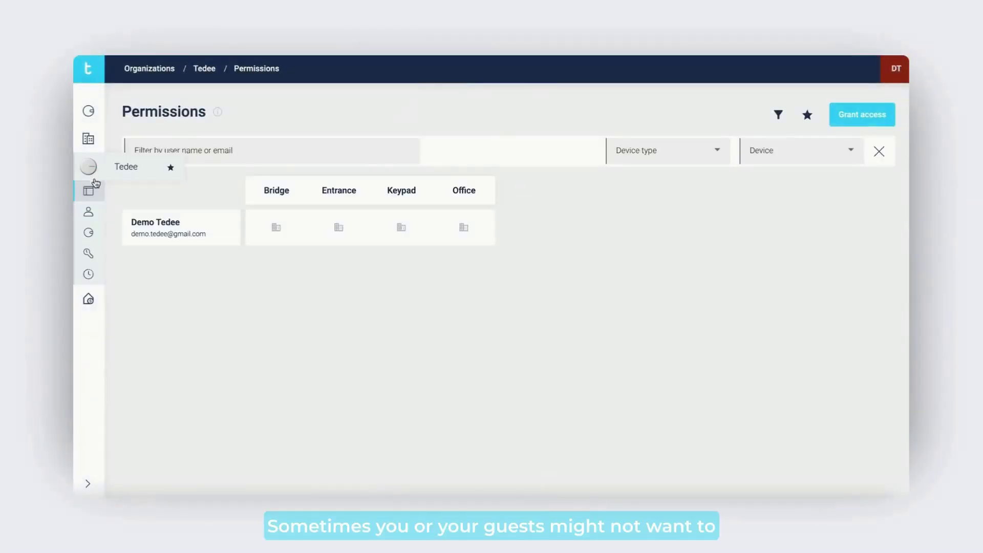
# Go to the Access links page from the sidebar key icon.
pyautogui.click(88, 253)
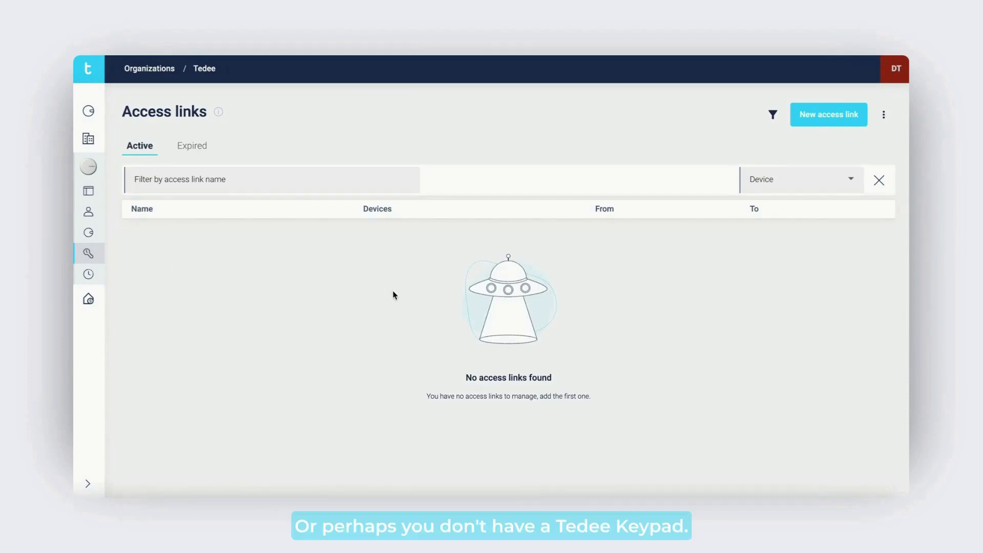
# Start a new access link, naming it after the guest with description 'Access key'.
pyautogui.click(829, 118)
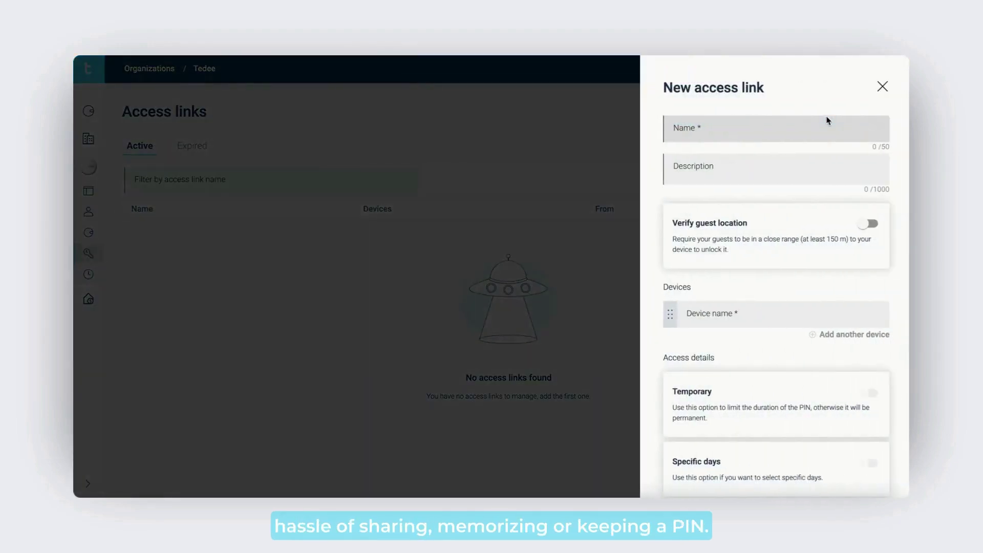
pyautogui.scroll(-3, 812, 192)
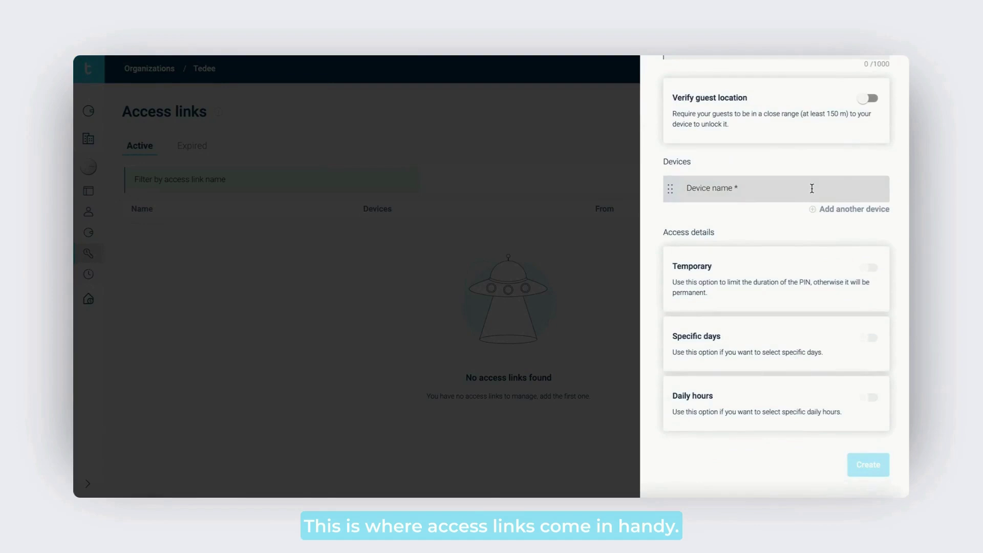
pyautogui.scroll(3, 812, 188)
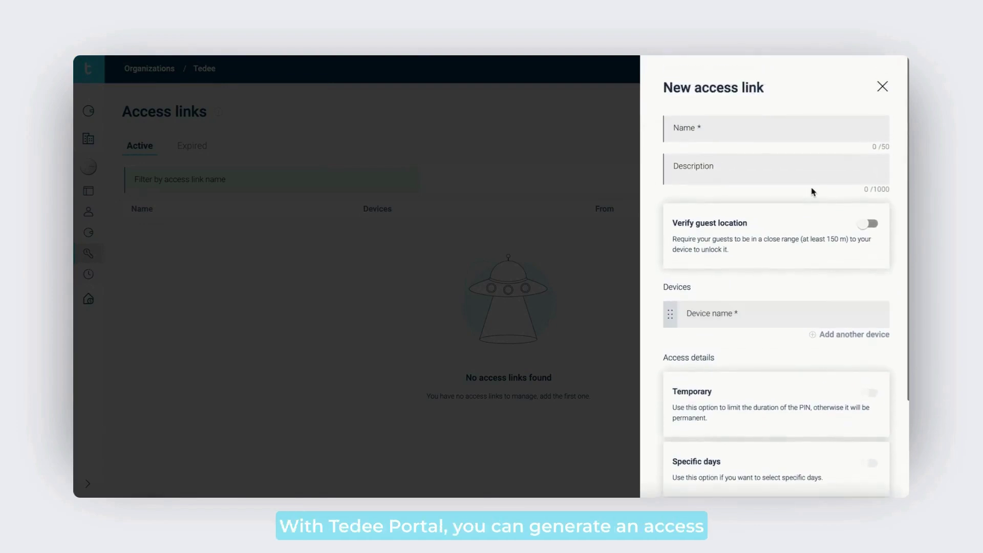
pyautogui.click(804, 131)
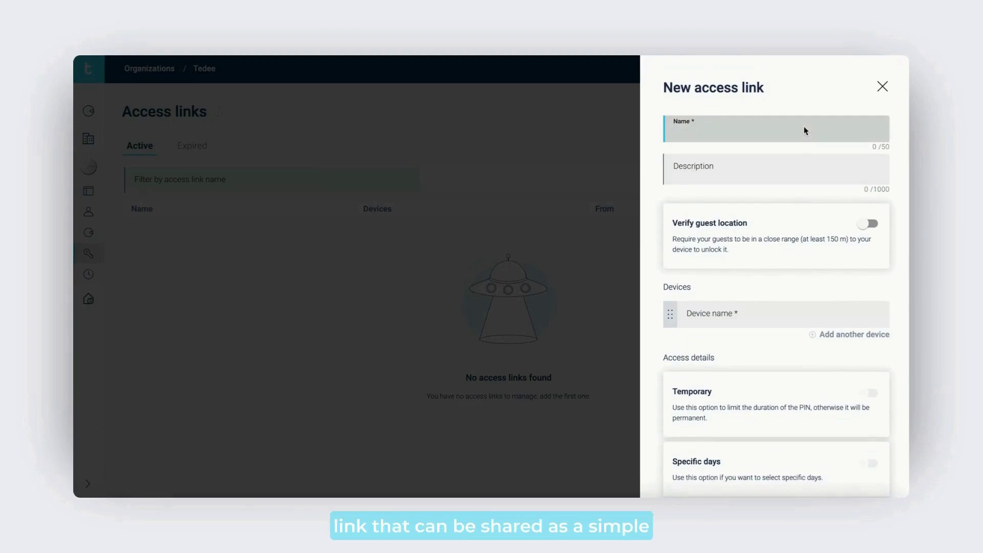
pyautogui.write('Henry')
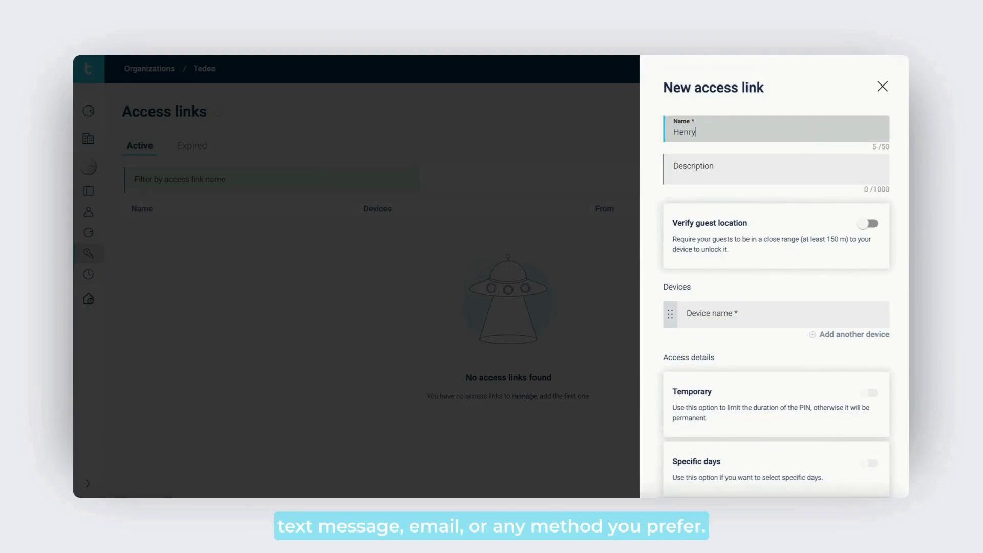
pyautogui.click(791, 163)
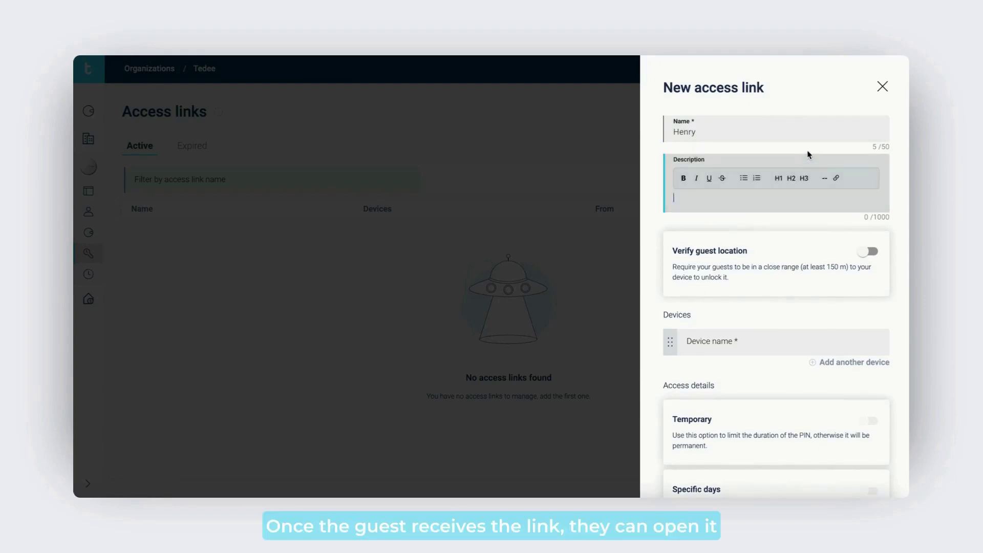
pyautogui.write('Access key')
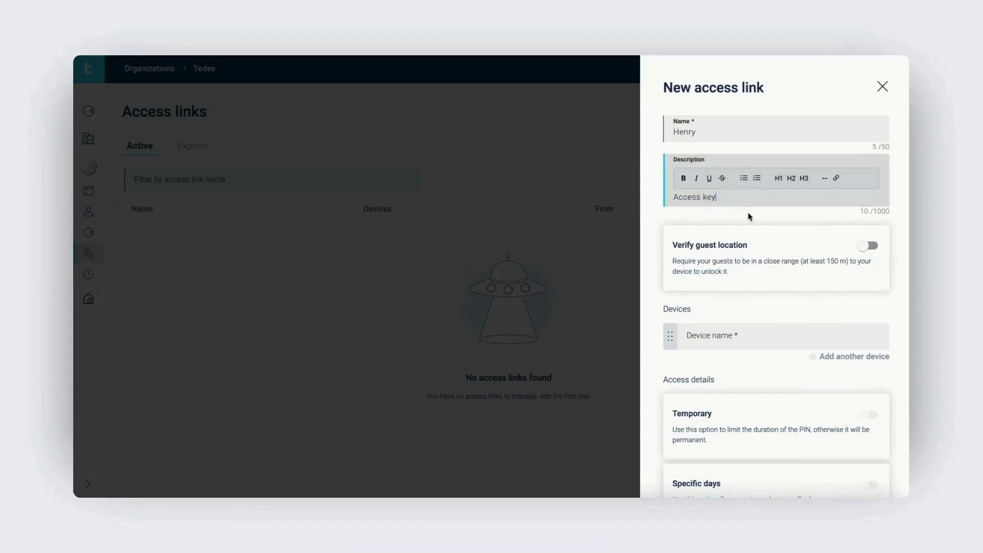
# Close the link location map without setting a location, leaving guest verification off.
pyautogui.click(876, 242)
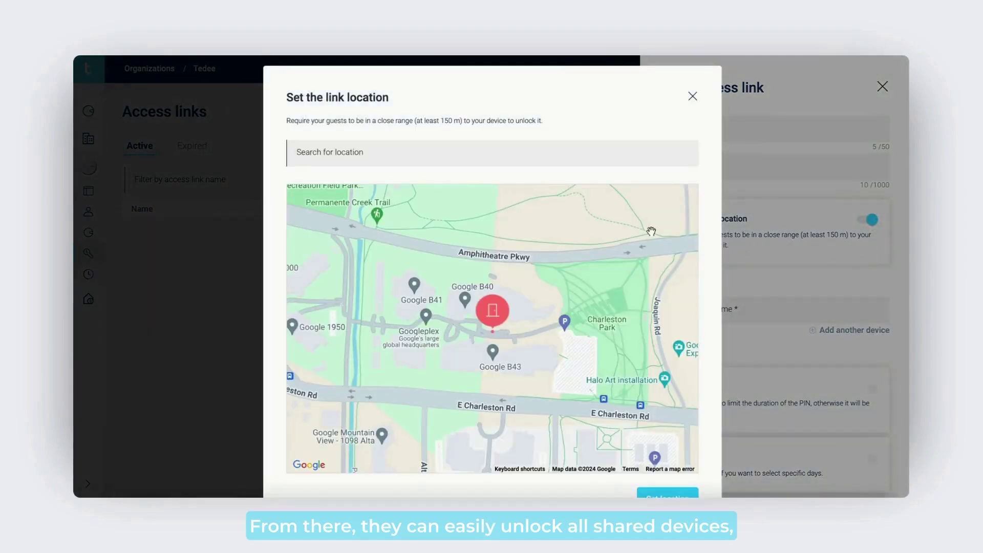
pyautogui.scroll(-3, 659, 202)
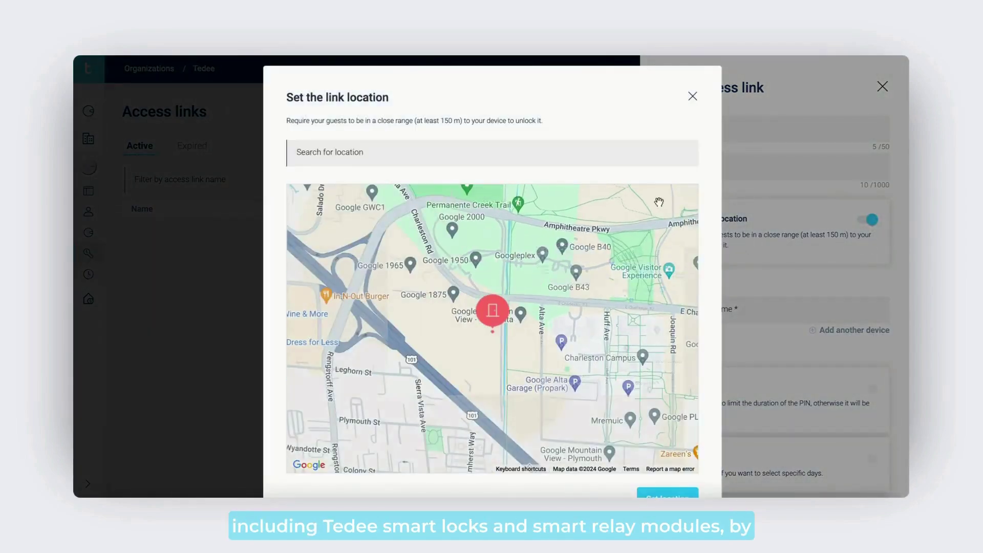
pyautogui.scroll(-2, 660, 202)
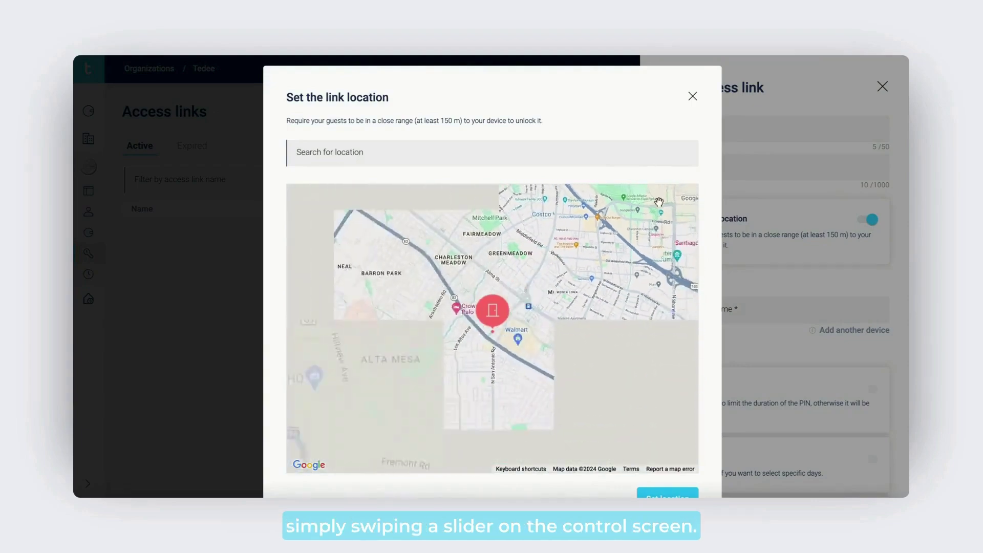
pyautogui.scroll(2, 659, 202)
pyautogui.scroll(3, 659, 203)
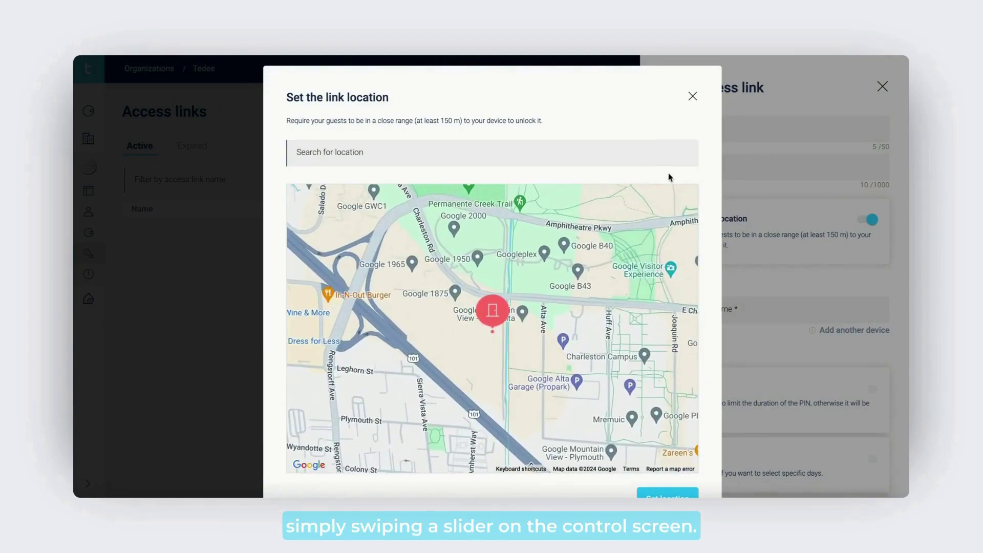
pyautogui.click(692, 98)
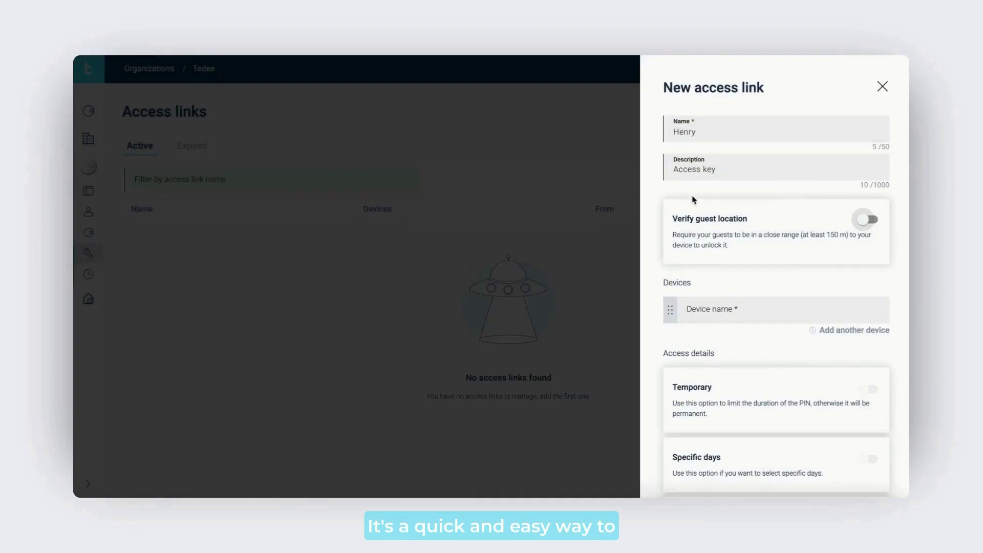
# Target the Entrance lock, valid 8/23–8/30/2024, Monday–Friday, 10:12–18:12 daily.
pyautogui.scroll(-2, 779, 271)
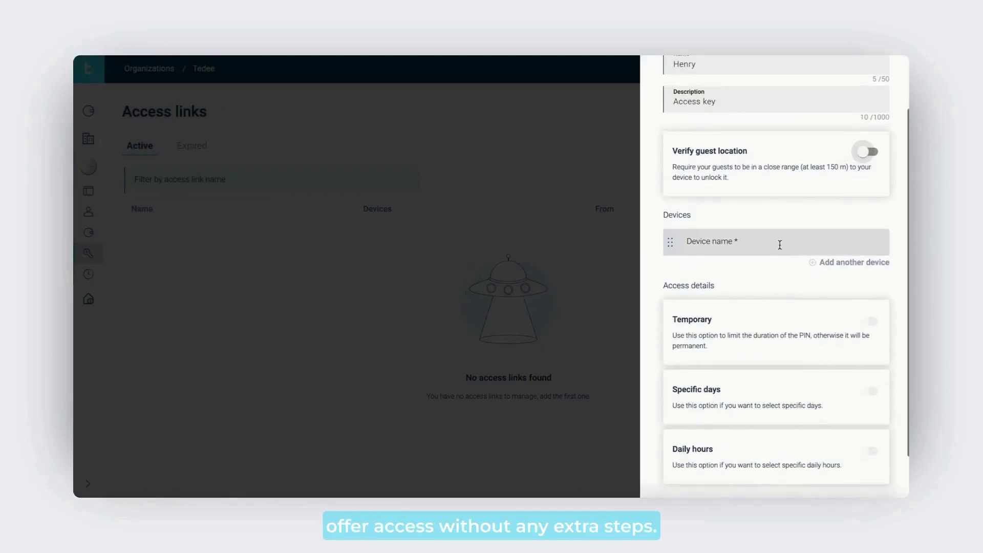
pyautogui.click(780, 245)
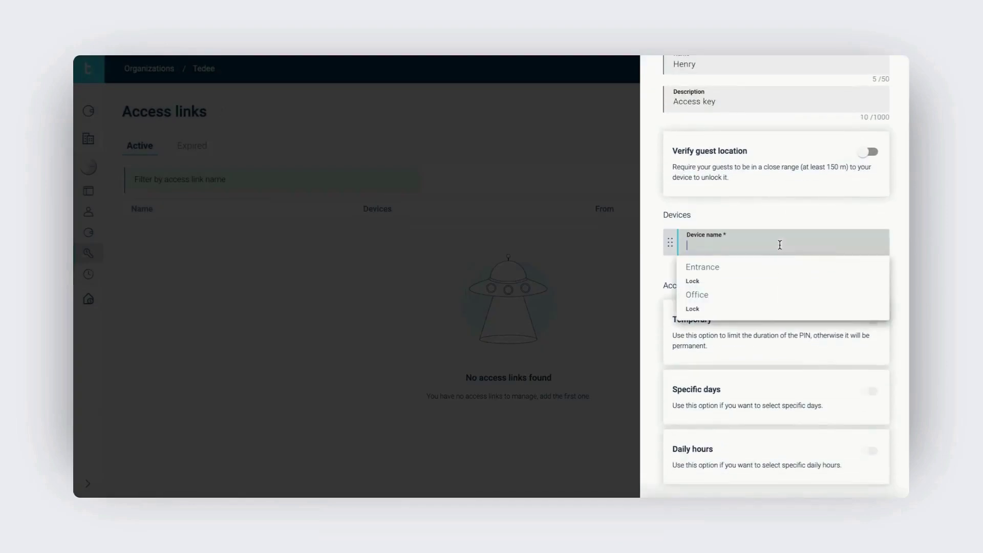
pyautogui.click(735, 270)
pyautogui.scroll(-3, 737, 269)
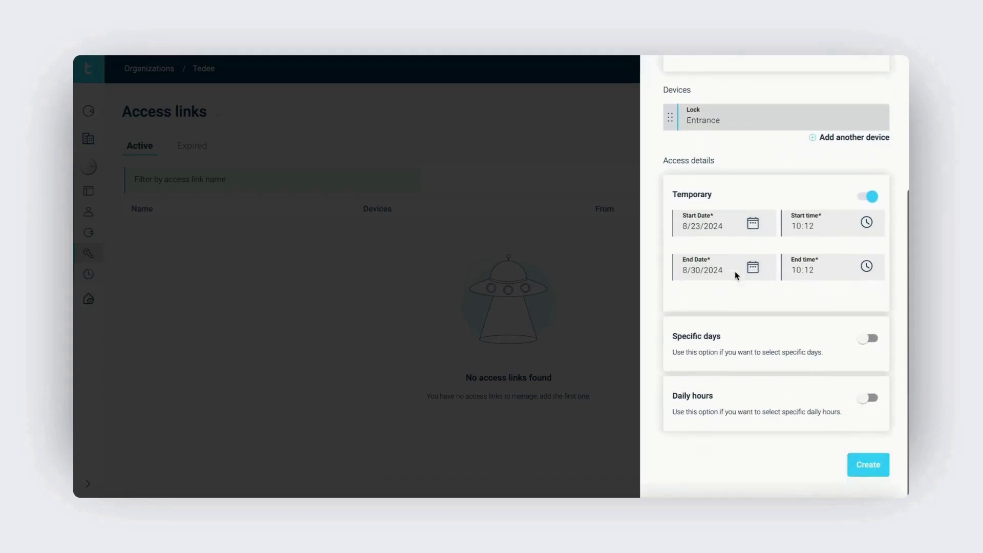
pyautogui.click(866, 338)
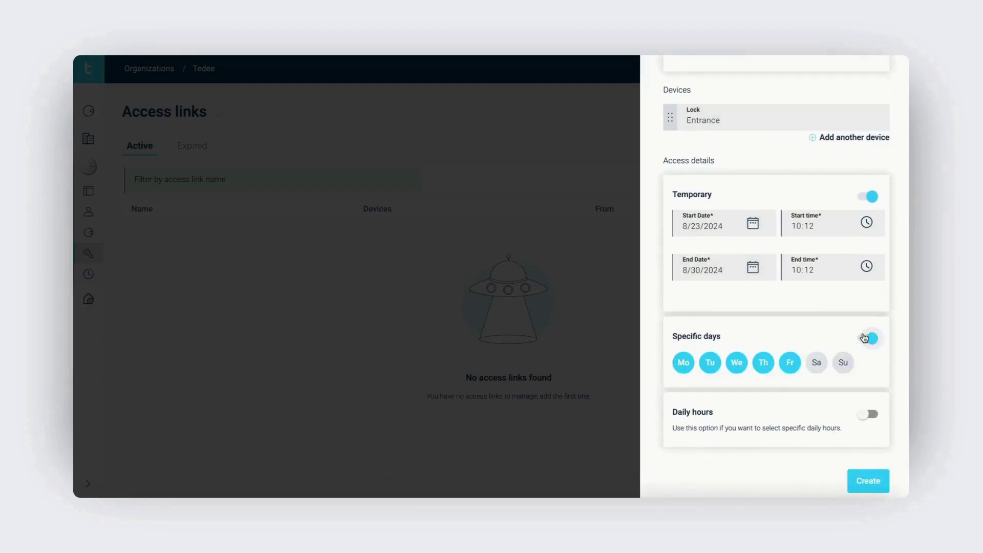
pyautogui.click(864, 414)
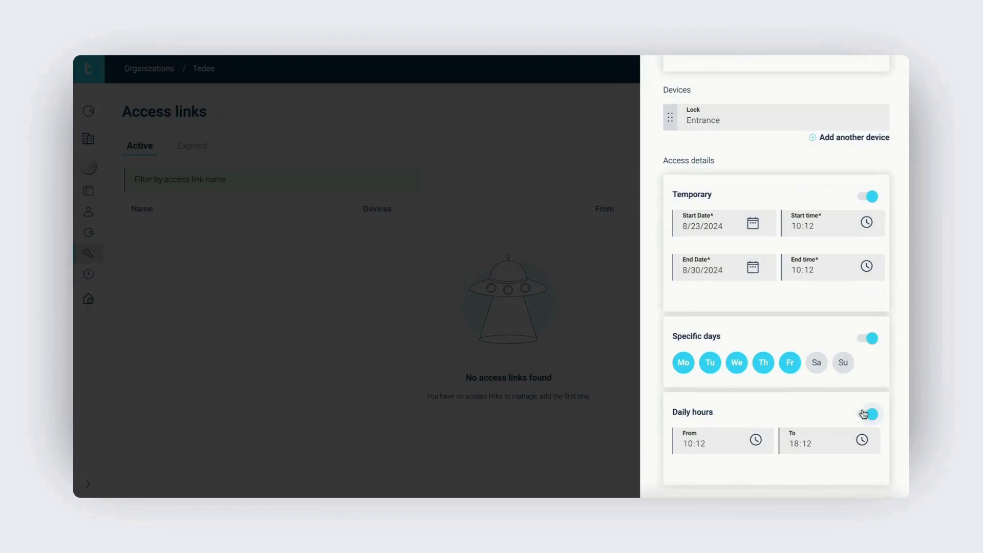
pyautogui.scroll(-2, 862, 410)
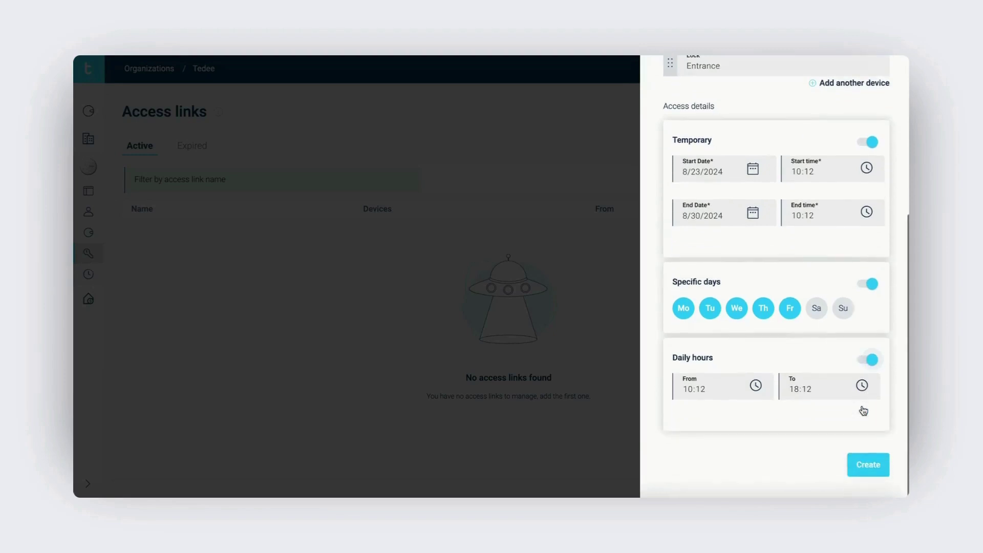
# Create the guest's Entrance access link, dismiss the confirmation, and open its options menu.
pyautogui.click(868, 465)
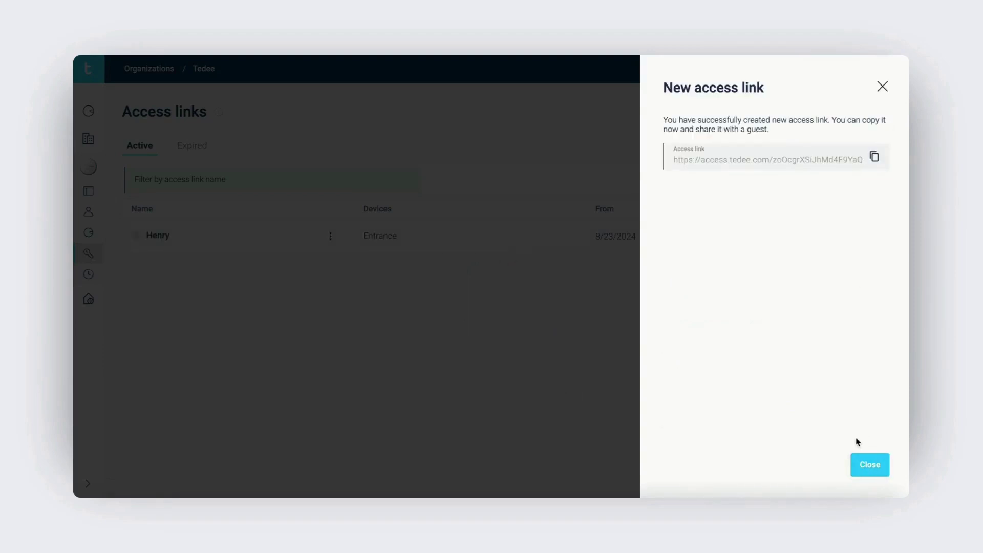
pyautogui.click(861, 467)
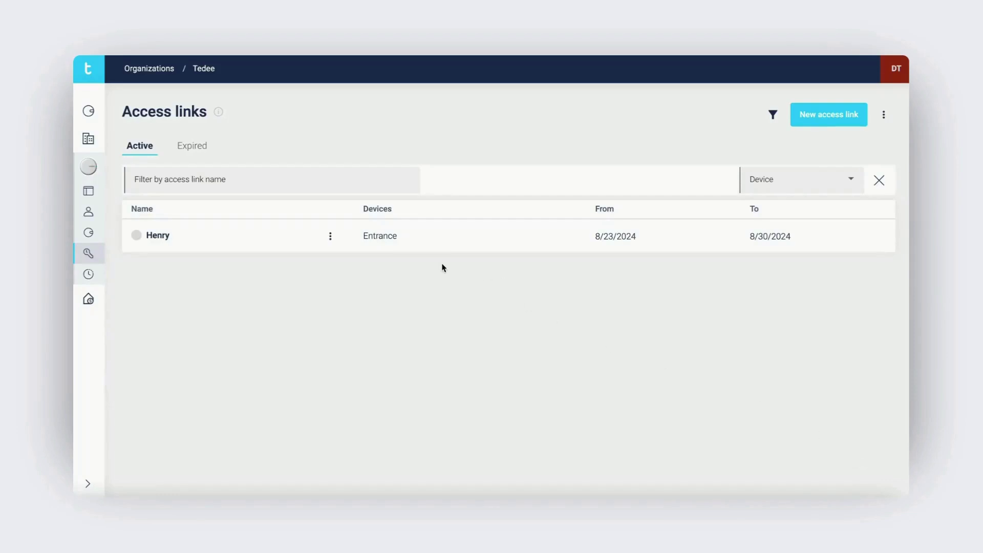
pyautogui.click(330, 236)
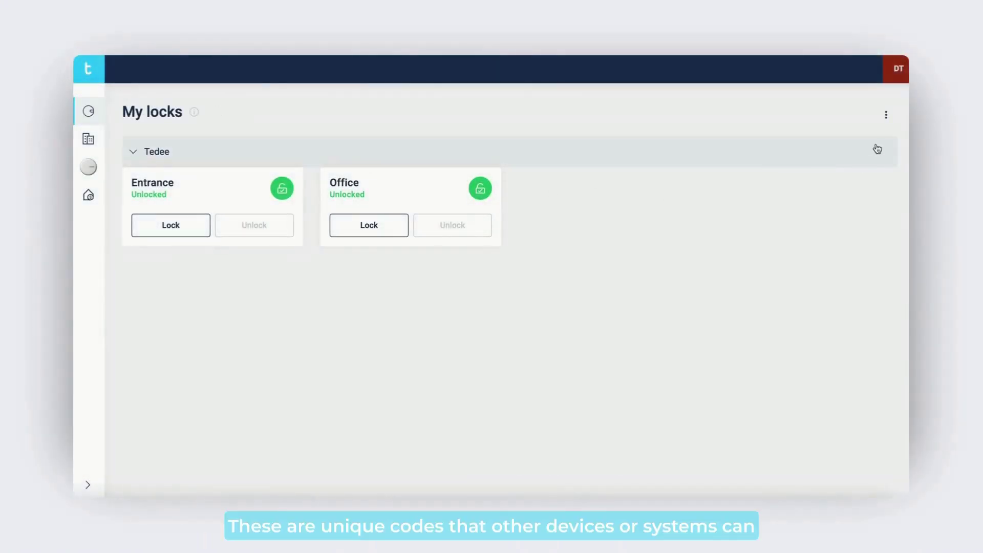
# From the account menu's Personal access keys page, open an empty Add personal access key form.
pyautogui.click(892, 73)
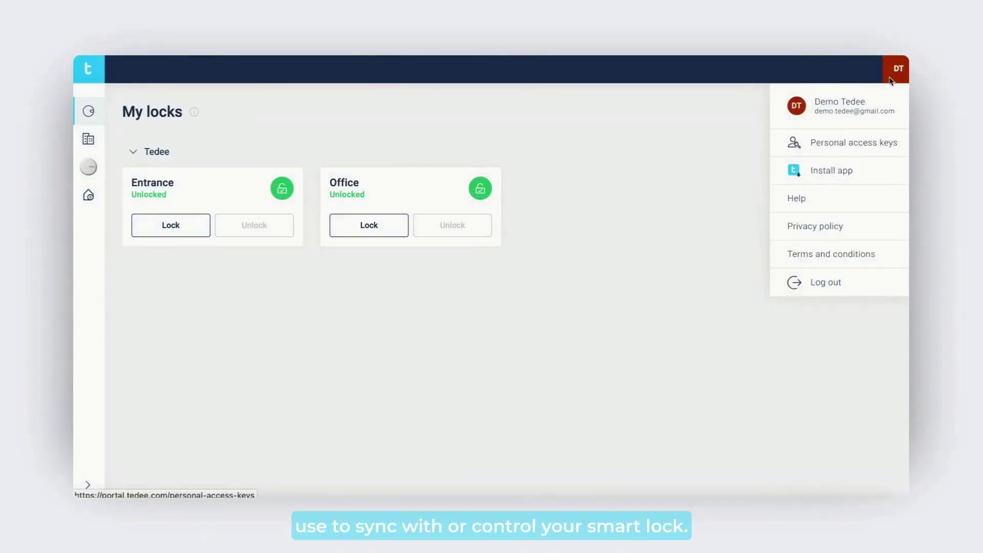
pyautogui.click(840, 145)
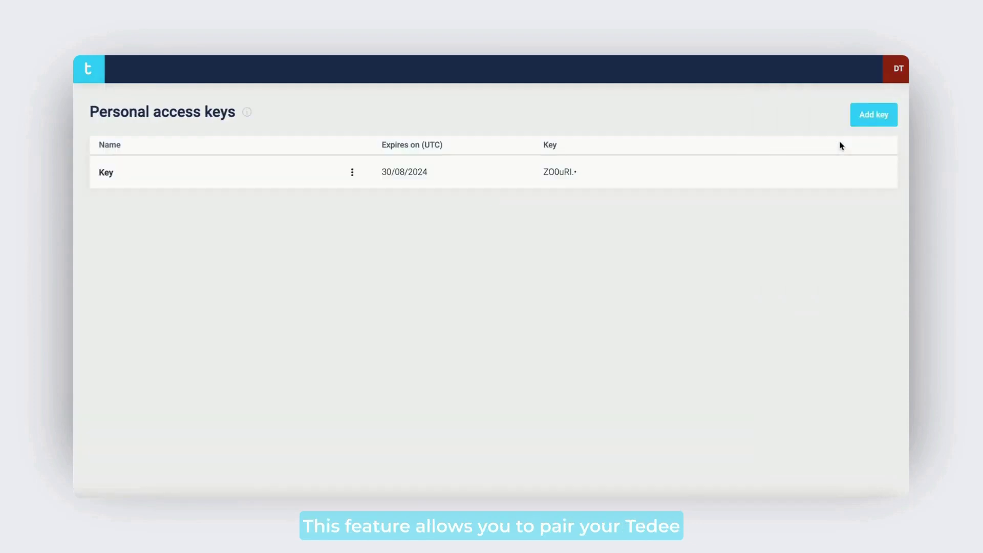
pyautogui.click(877, 113)
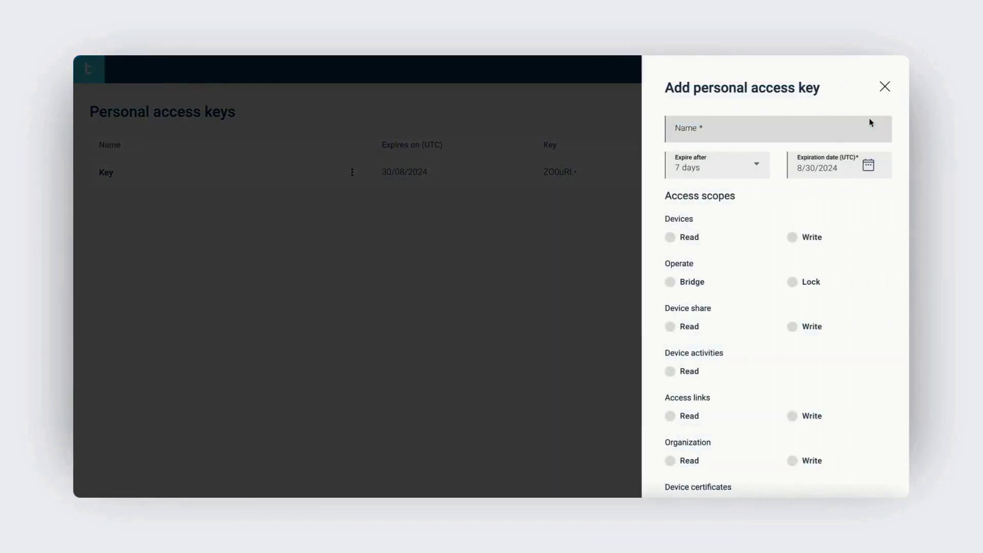
# Name the new key 'Key 2' and keep the 7-day expiry ending 8/30/2024.
pyautogui.click(838, 130)
pyautogui.write('Key 2')
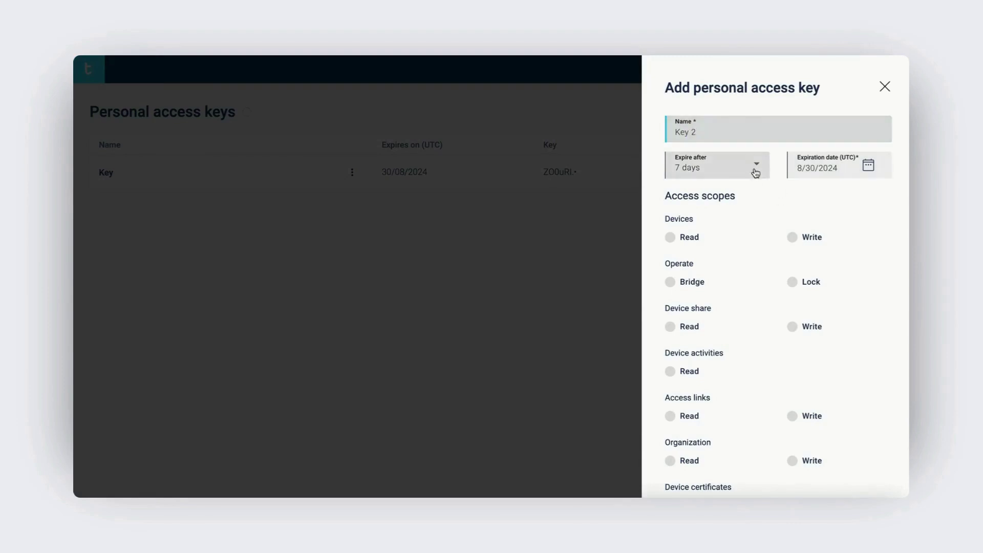
pyautogui.click(754, 167)
pyautogui.click(755, 167)
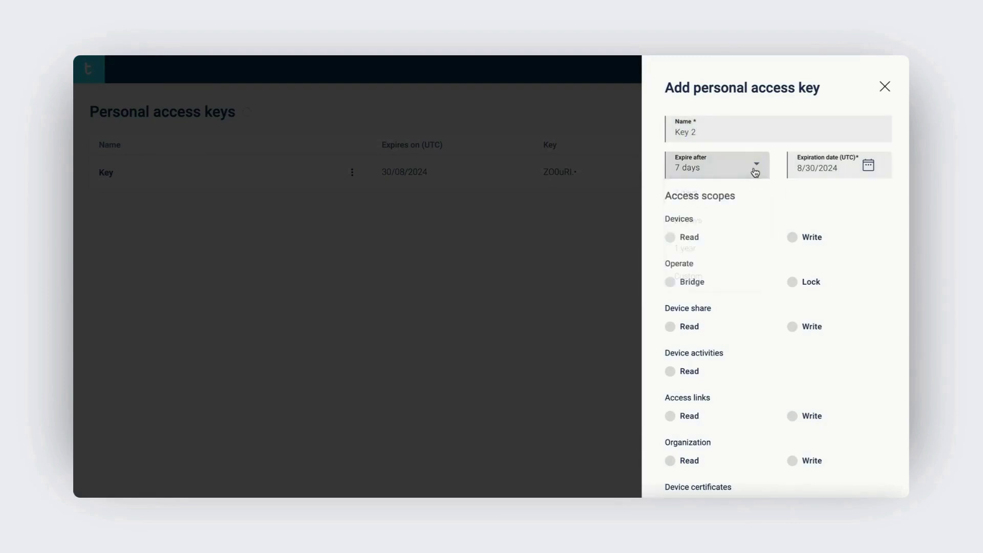
pyautogui.click(869, 166)
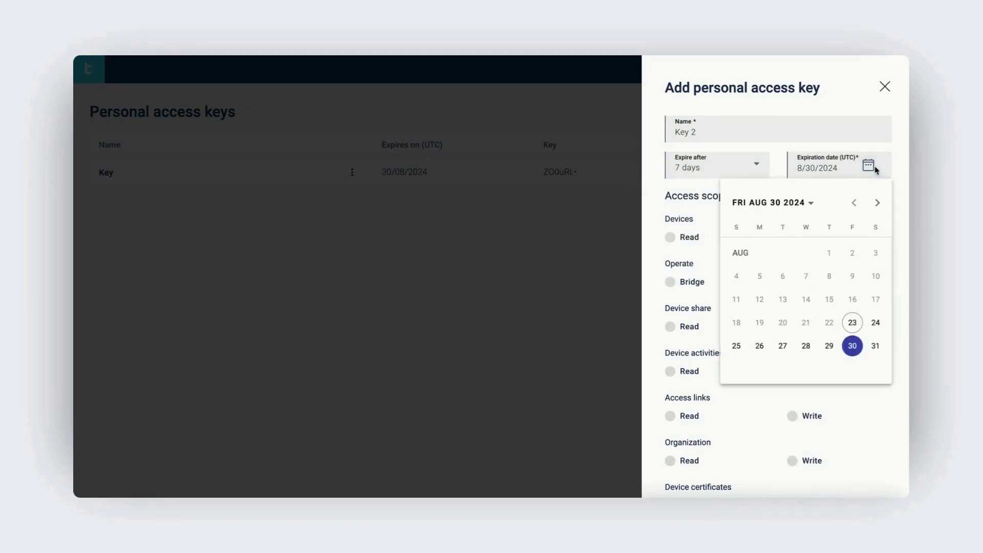
pyautogui.click(875, 167)
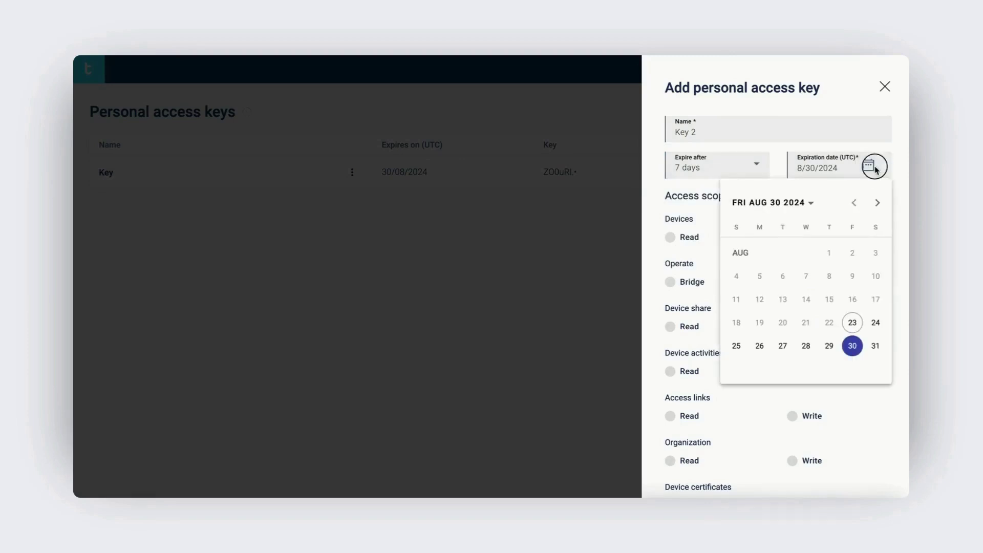
# Grant the key Devices read and write scopes and create it.
pyautogui.click(669, 239)
pyautogui.click(794, 240)
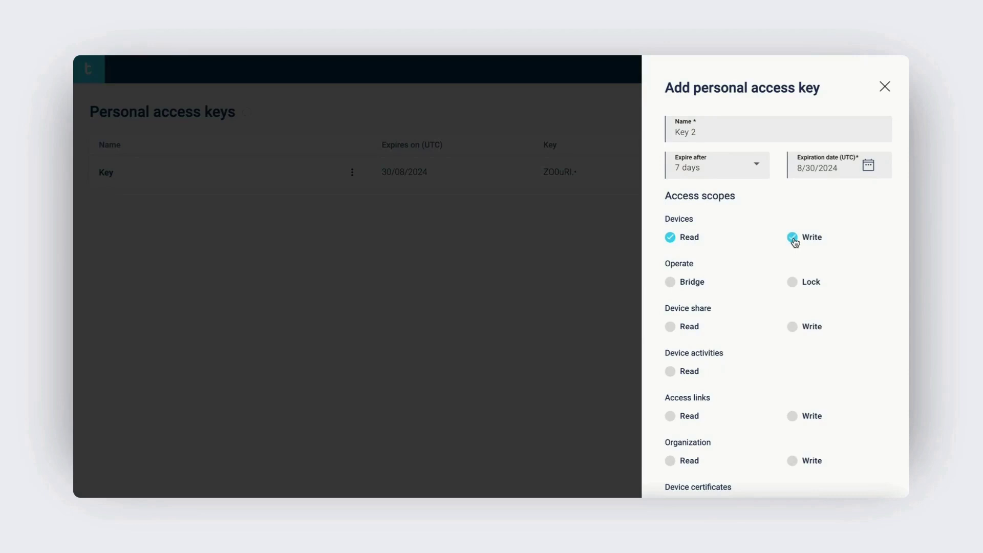
pyautogui.scroll(-3, 795, 242)
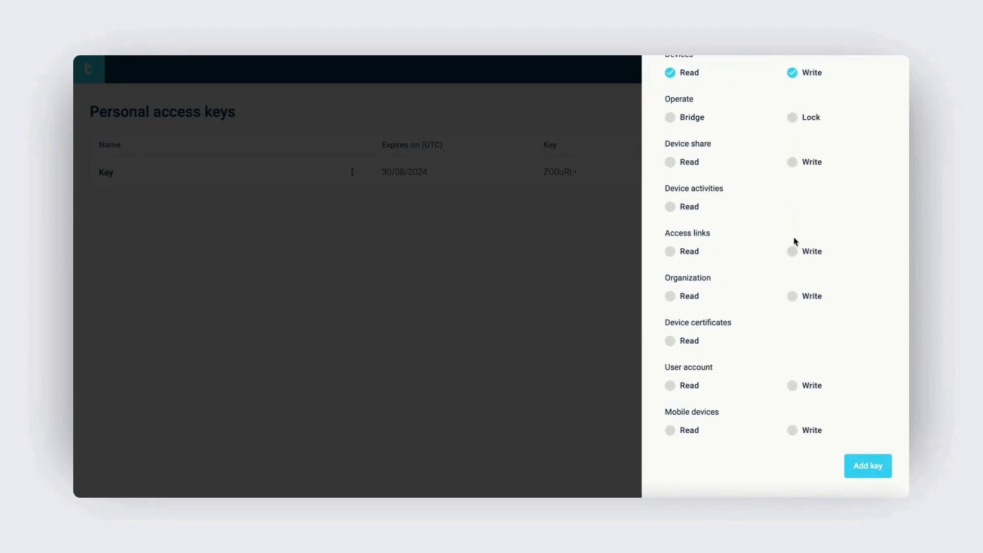
pyautogui.scroll(3, 795, 242)
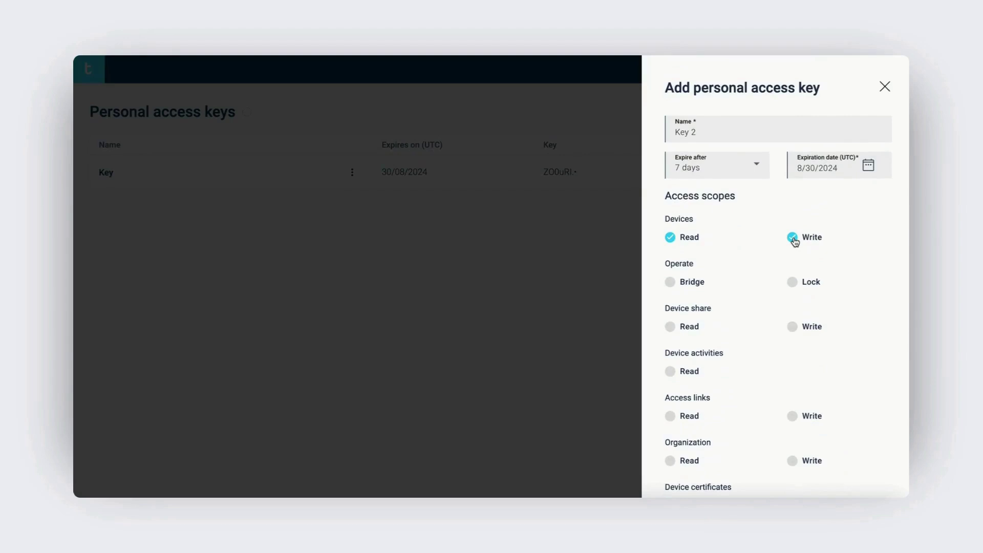
pyautogui.scroll(-3, 795, 242)
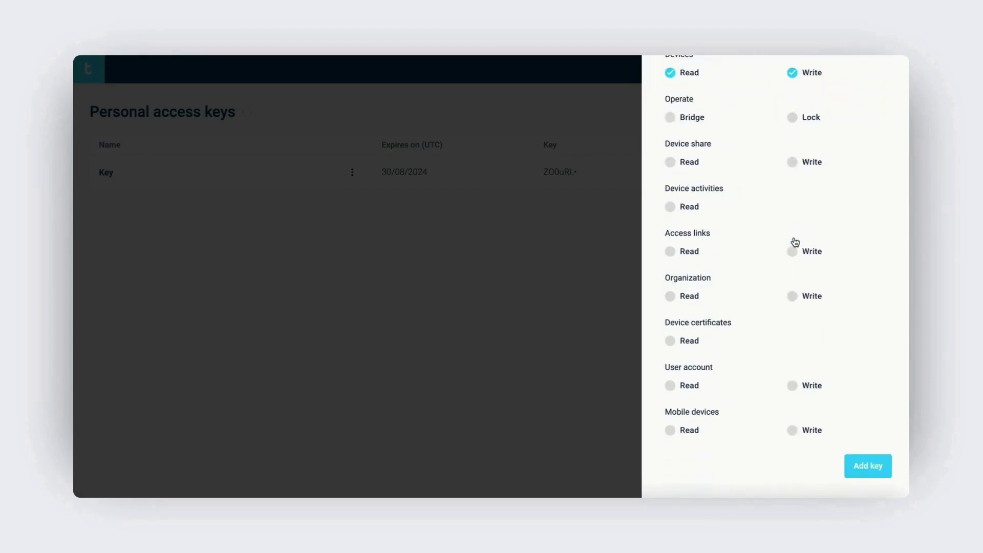
pyautogui.click(869, 464)
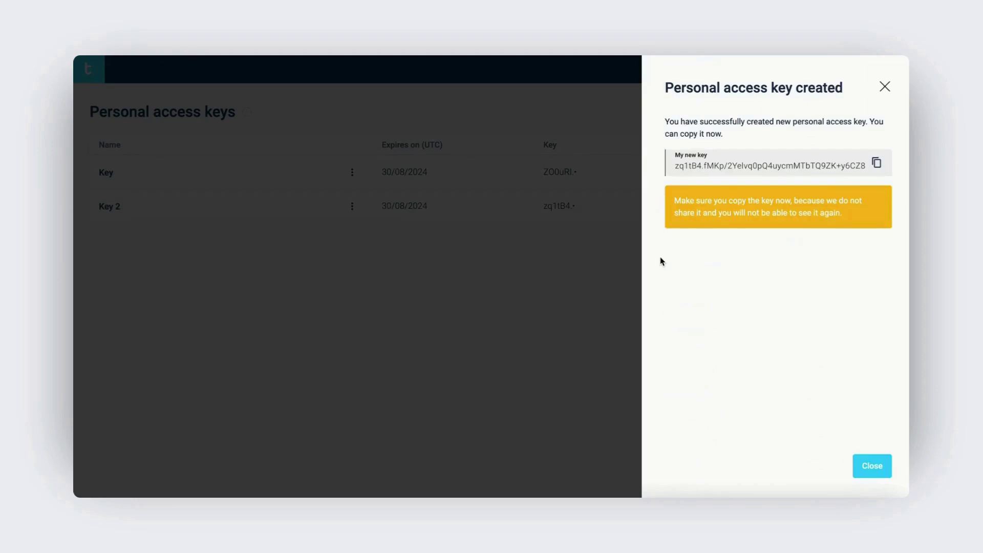
# Copy Key 2's secret to the clipboard, close the confirmation, and check the Key 2 and Key option menus.
pyautogui.click(879, 162)
pyautogui.click(885, 476)
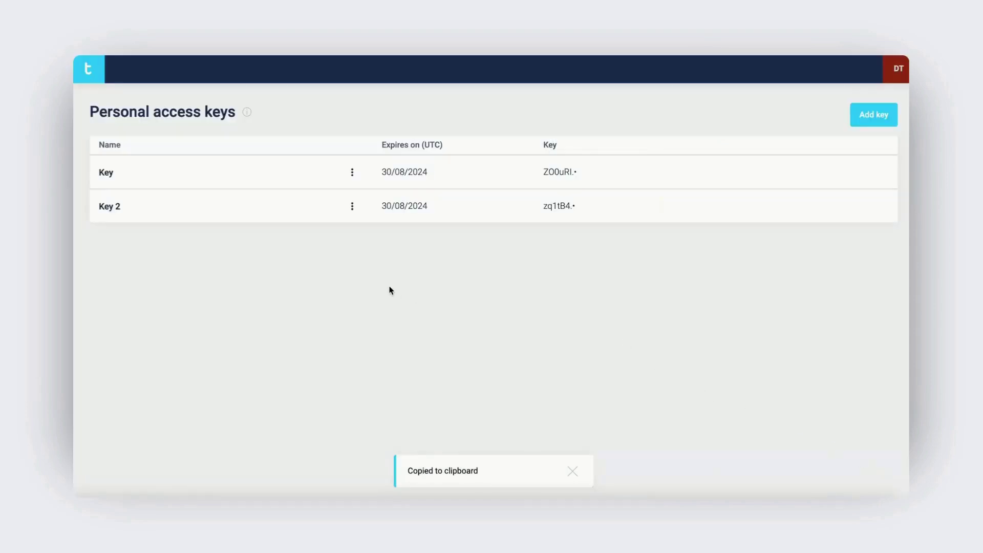
pyautogui.click(353, 207)
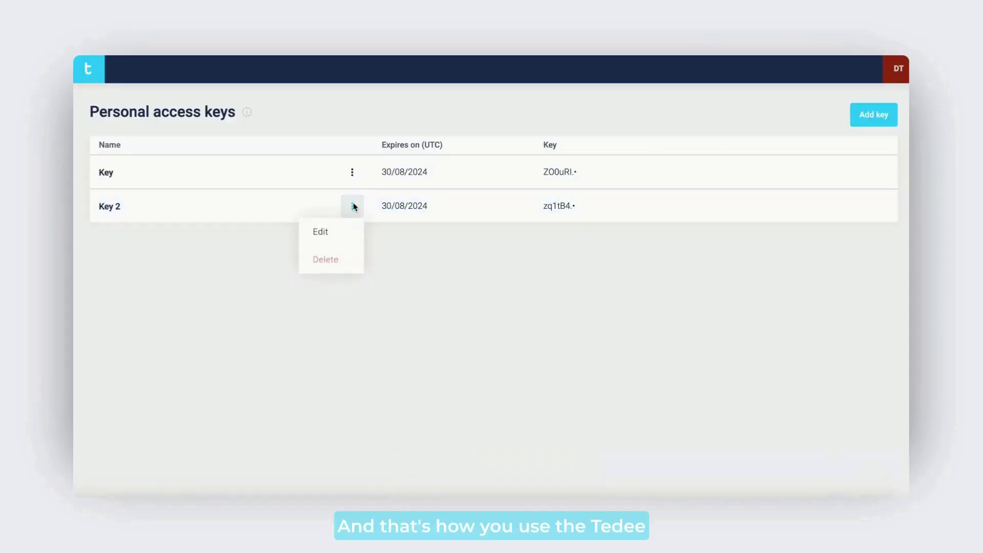
pyautogui.click(352, 205)
pyautogui.click(353, 172)
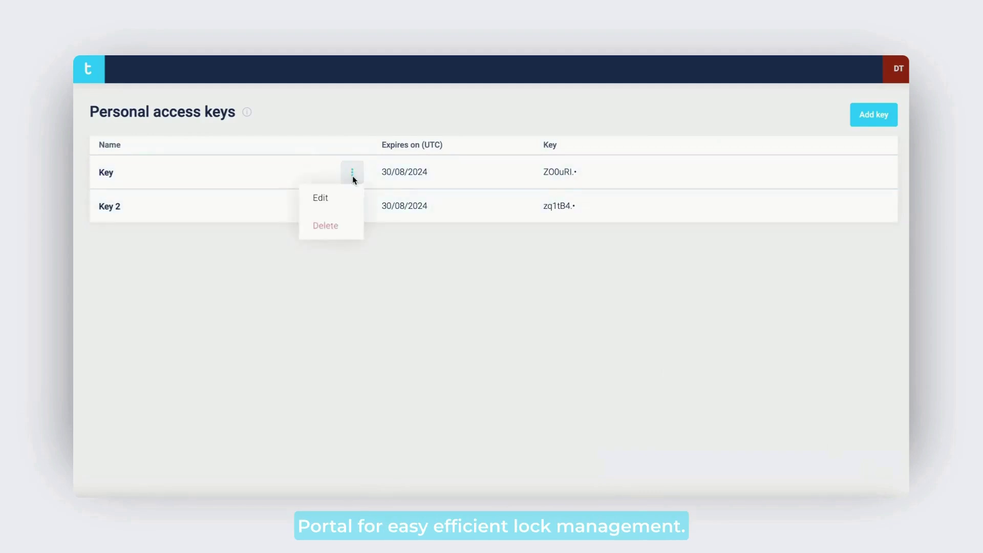
pyautogui.click(353, 174)
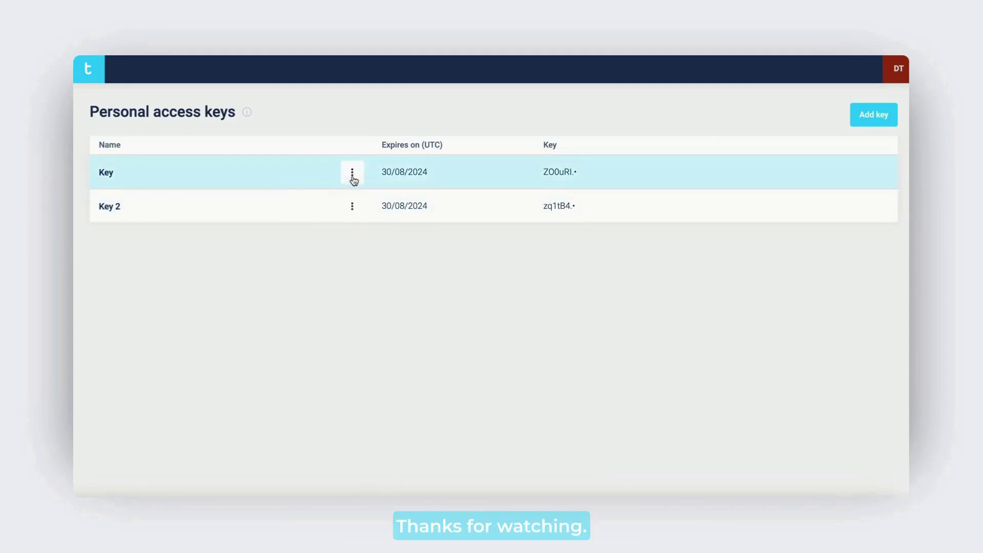